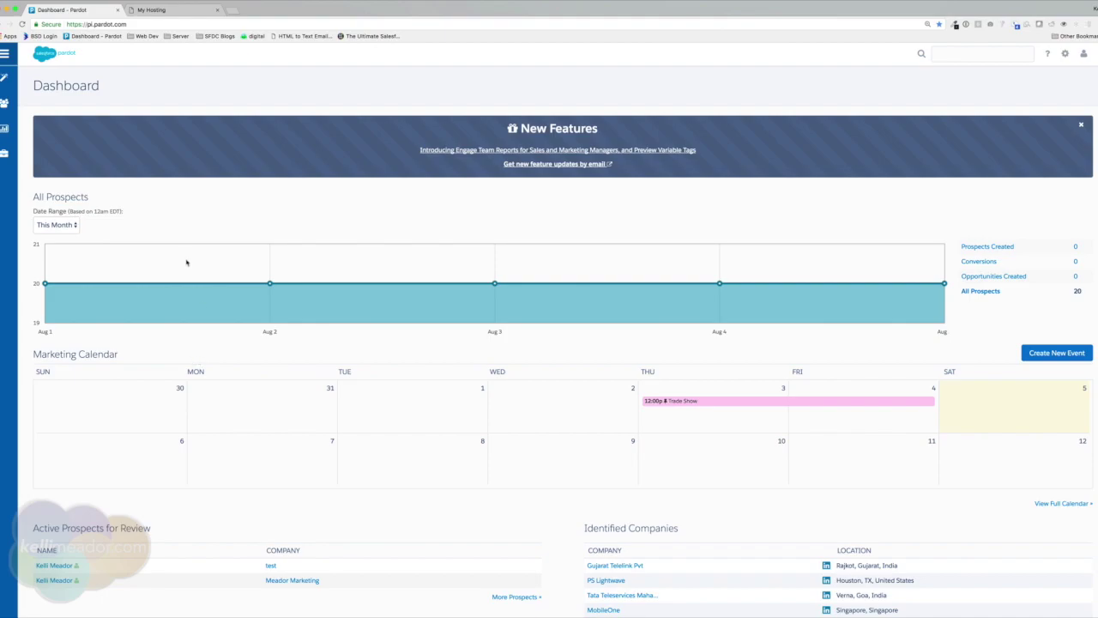
Go to the Users page under Admin > User Management.
left_click(172, 212)
mouse_move(5, 154)
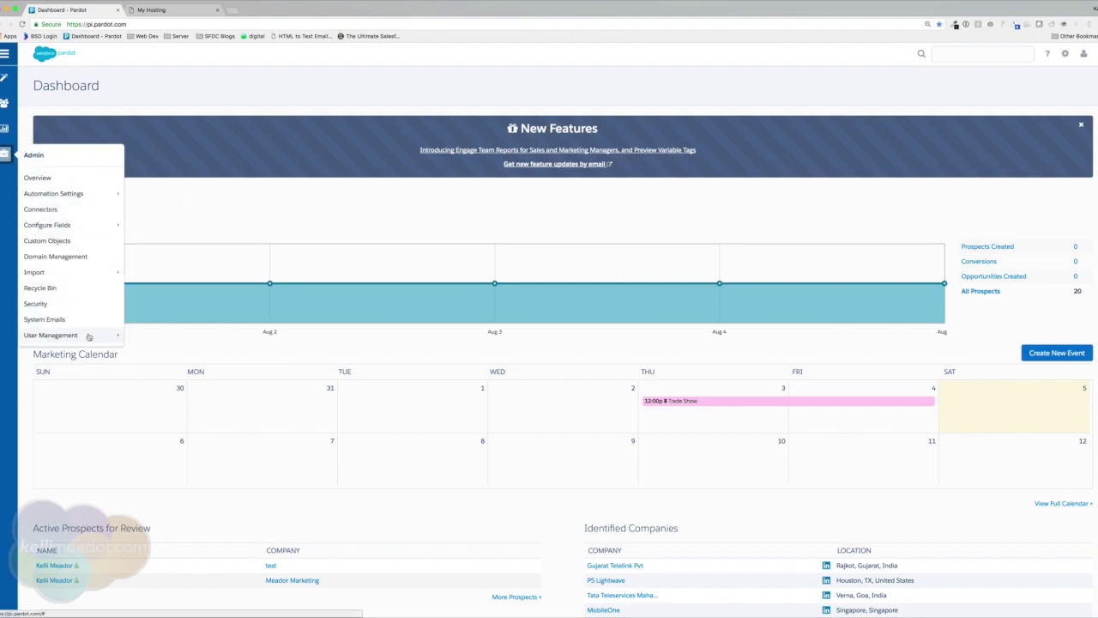
mouse_move(88, 338)
left_click(137, 336)
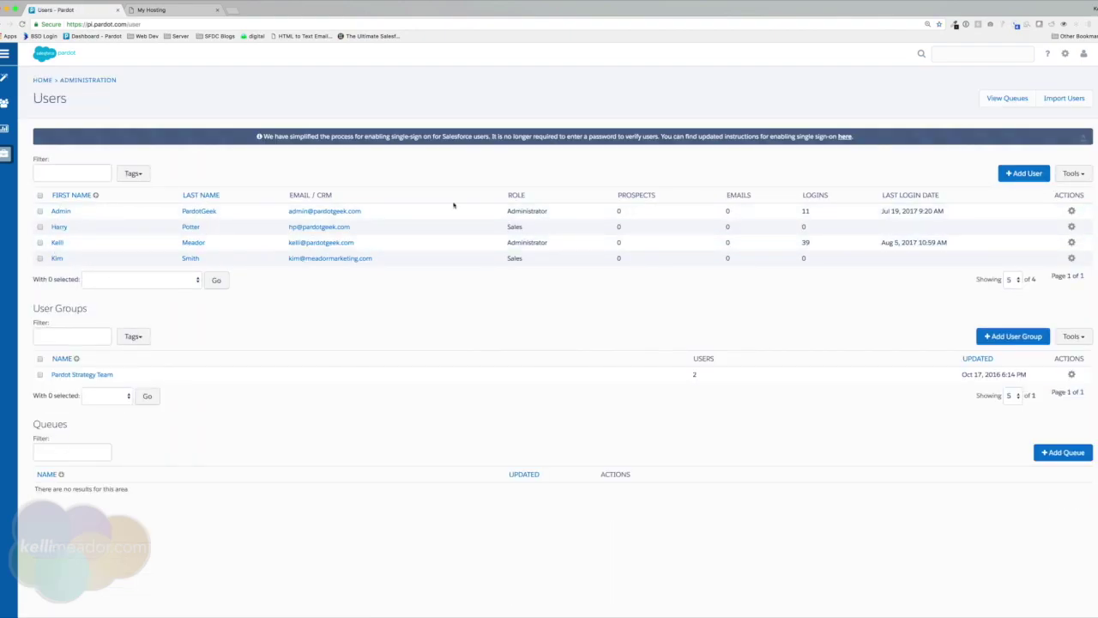
Start a new user with the user's first and last name and job title Marketing Manager.
left_click(1015, 174)
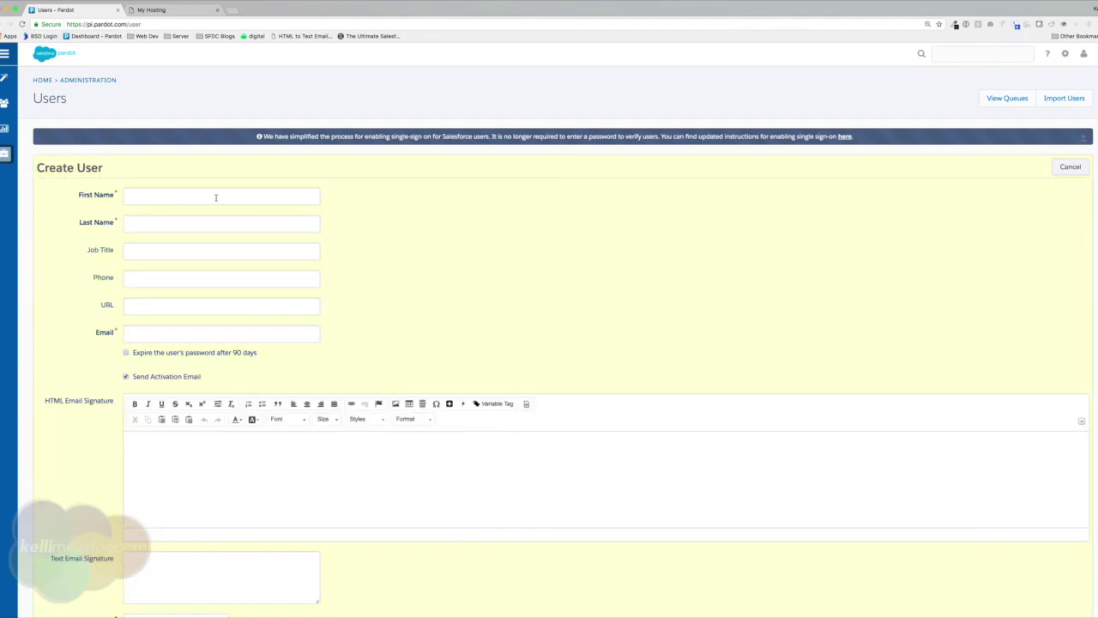
left_click(215, 197)
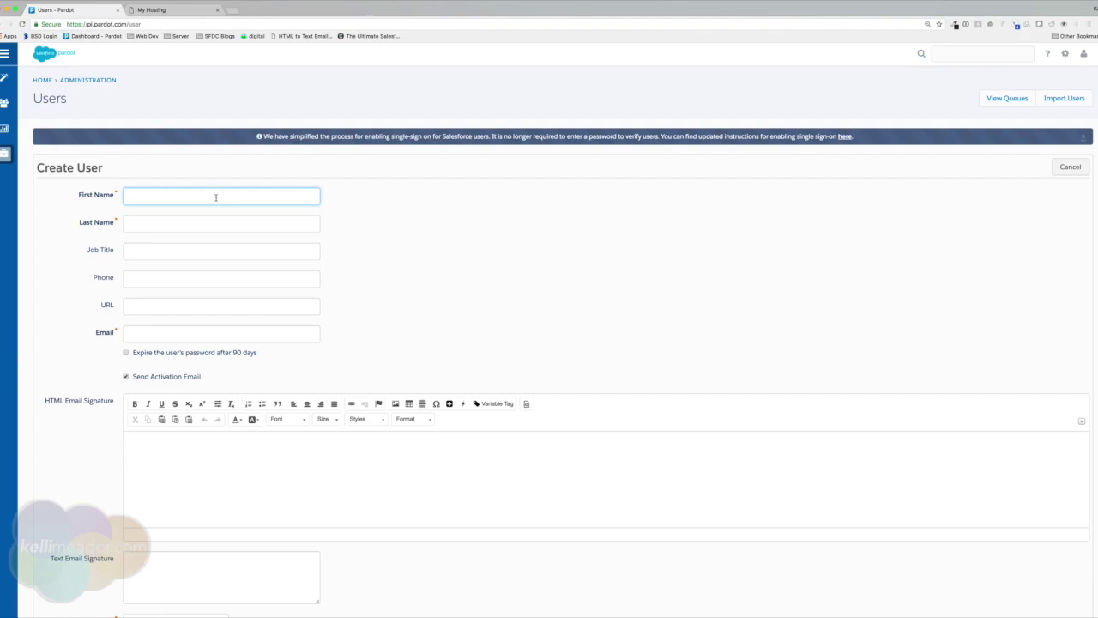
key("Tab")
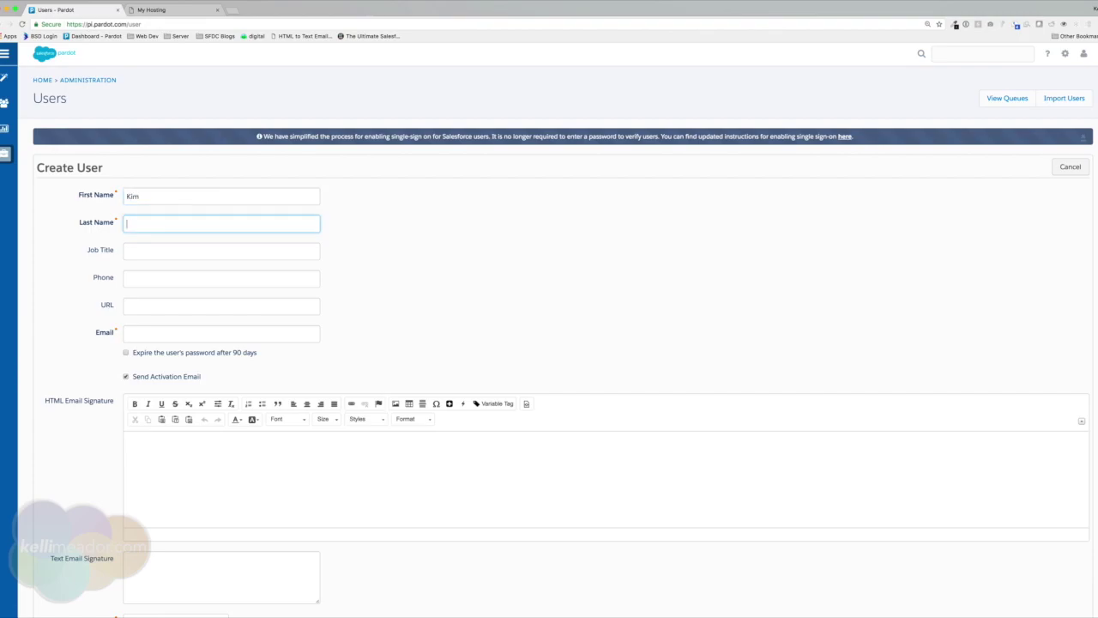
key("Tab")
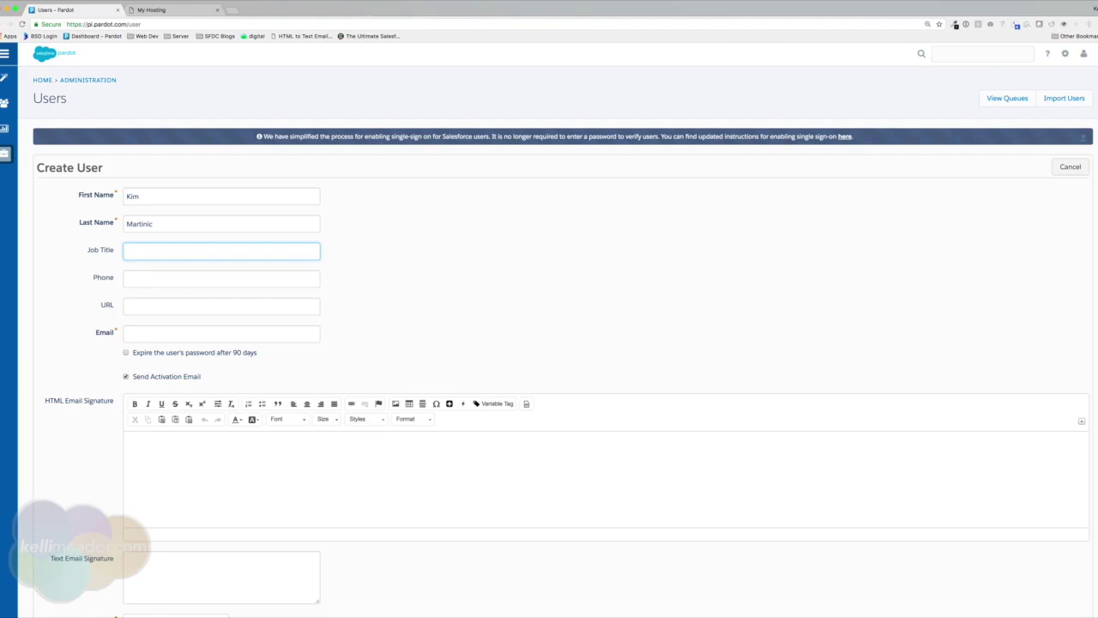
type("Marketing Manager")
Fill in the new user's phone number, website URL and e-mail address.
key("Tab")
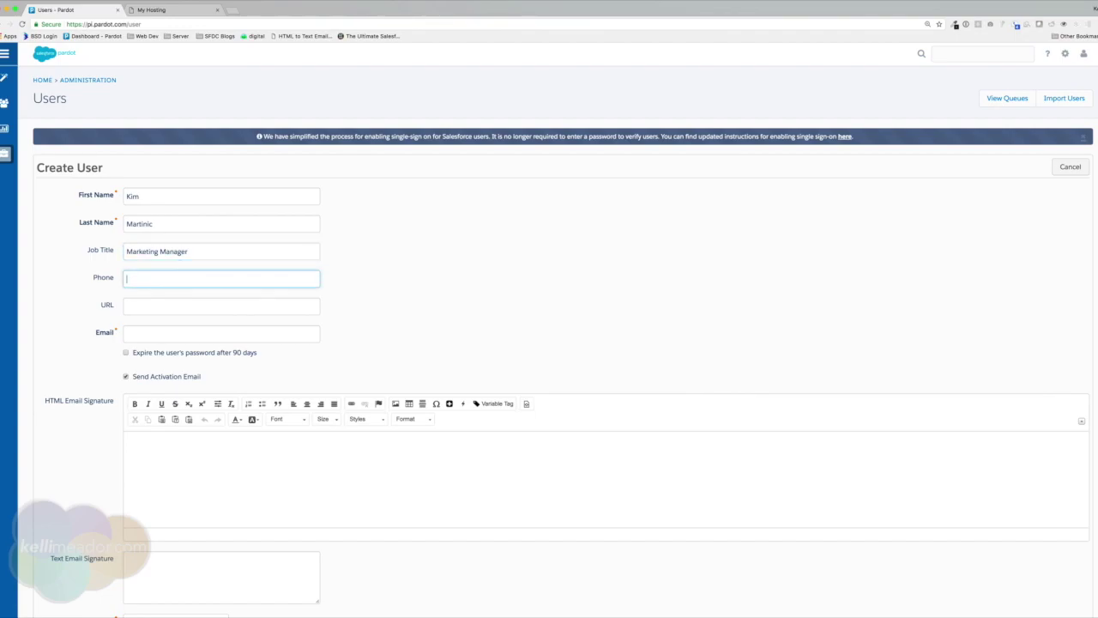
type("123.")
type("456.7891")
left_click(182, 303)
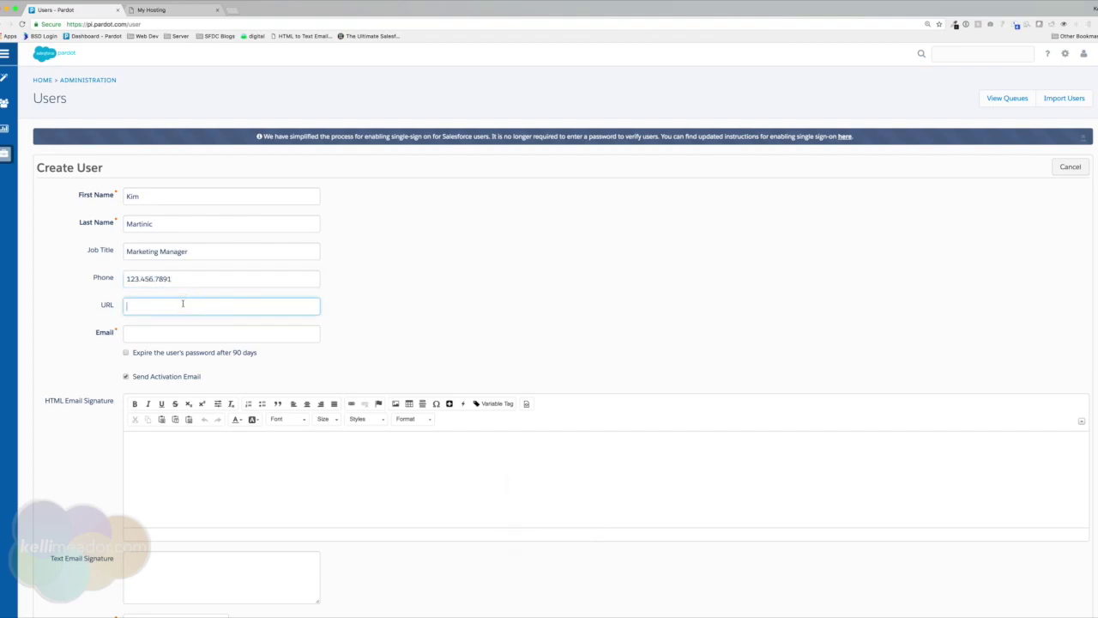
key("Tab")
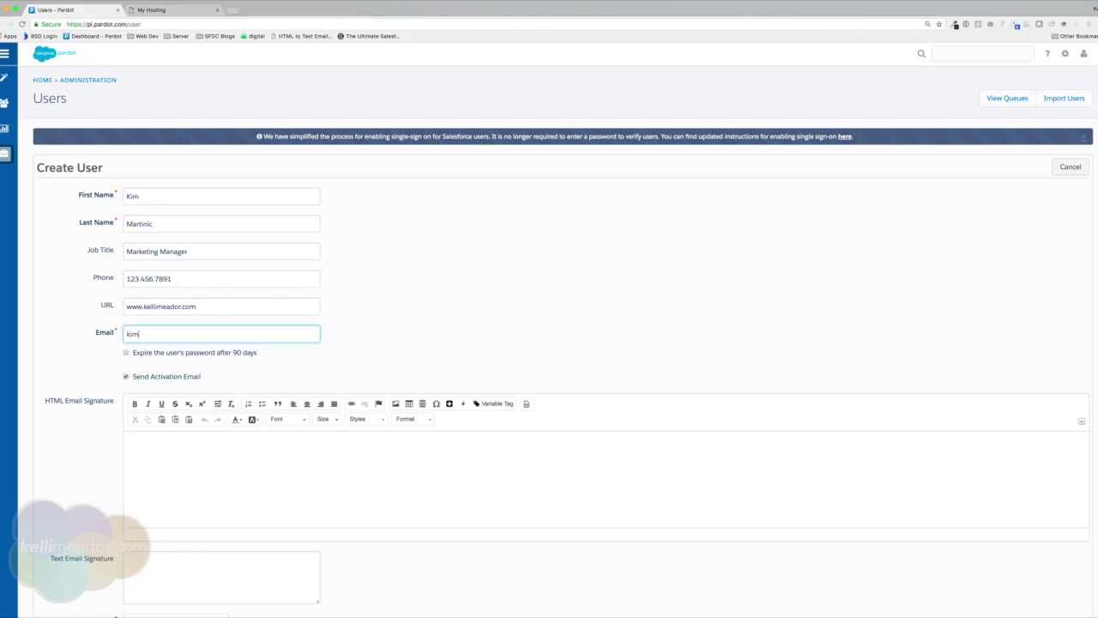
Leave 90-day password expiry off and untick Send Activation Email.
left_click(139, 356)
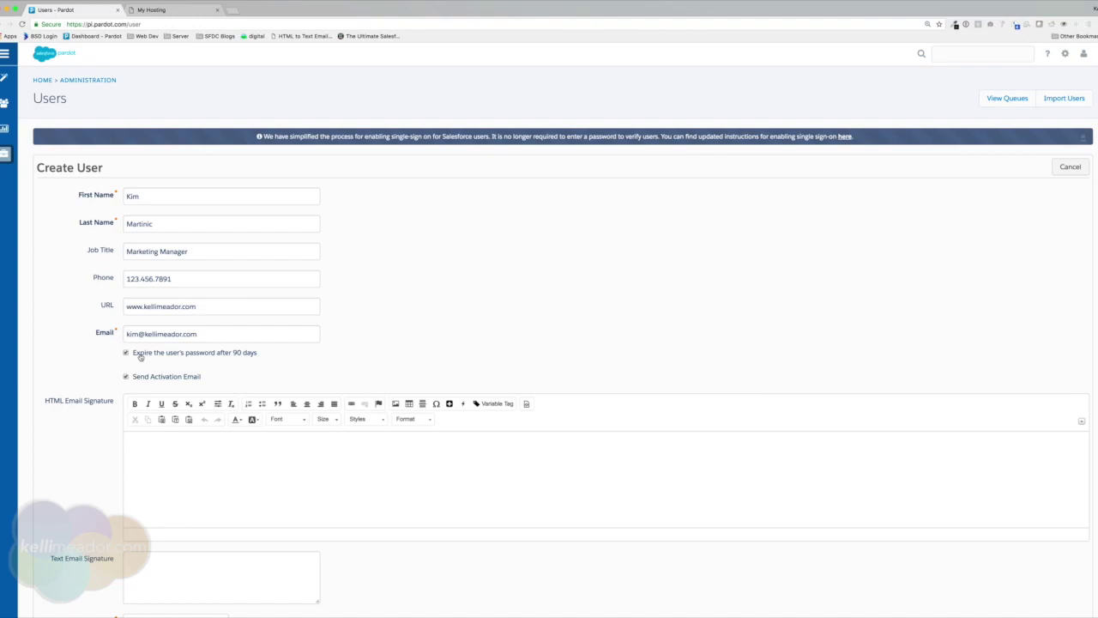
left_click(139, 356)
scroll(190, 393, "down", 1)
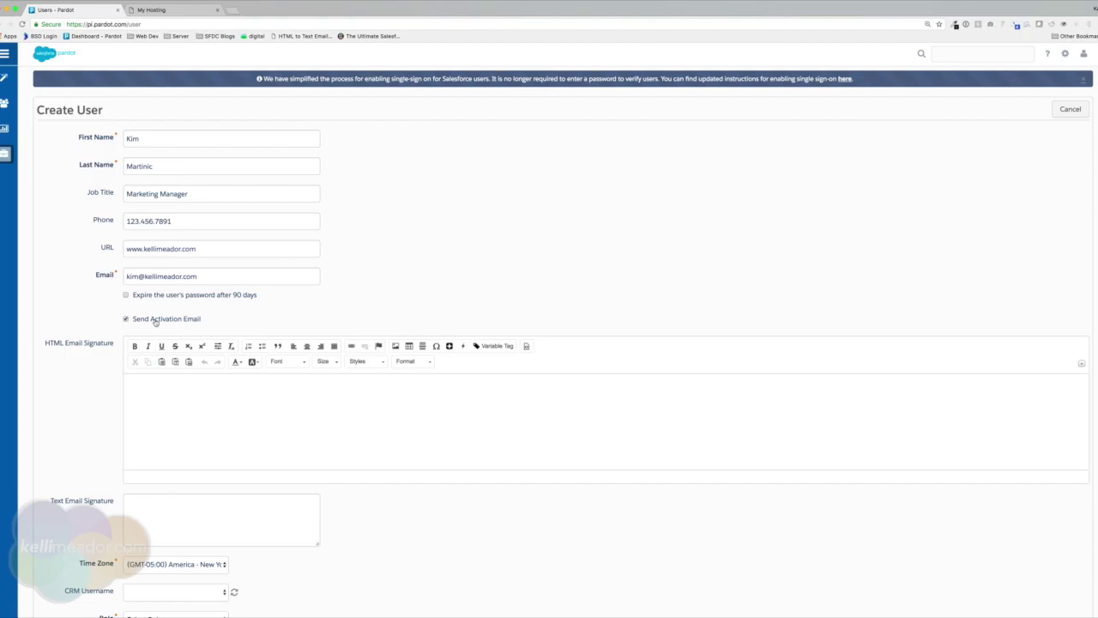
left_click(140, 320)
left_click(125, 319)
left_click(183, 321)
scroll(240, 390, "down", 2)
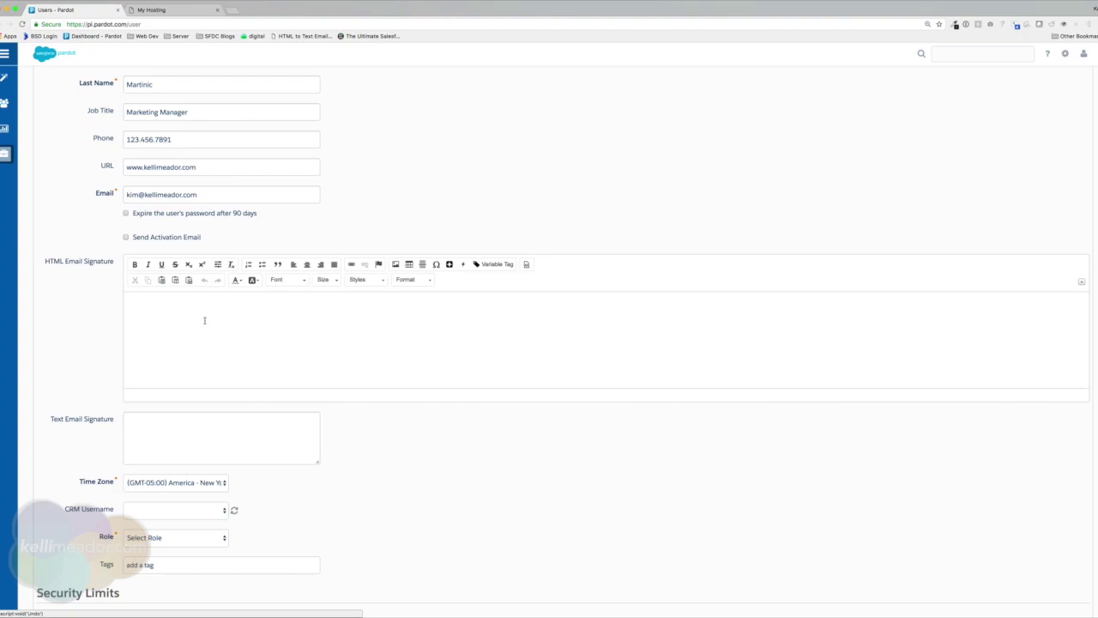
left_click(205, 317)
left_click(381, 300)
left_click(526, 264)
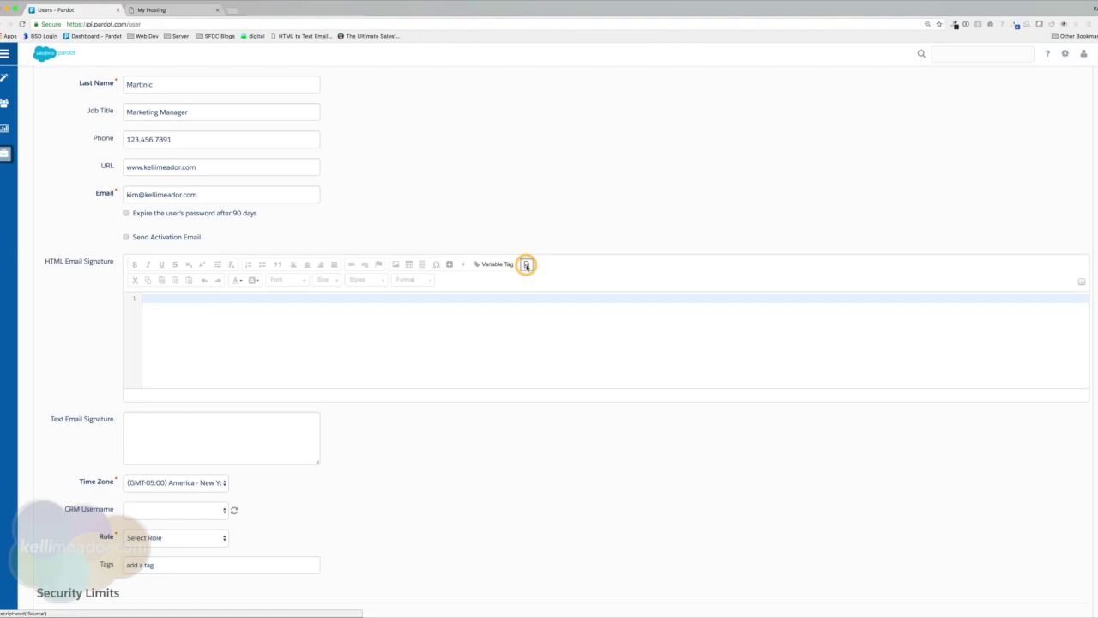
left_click(153, 300)
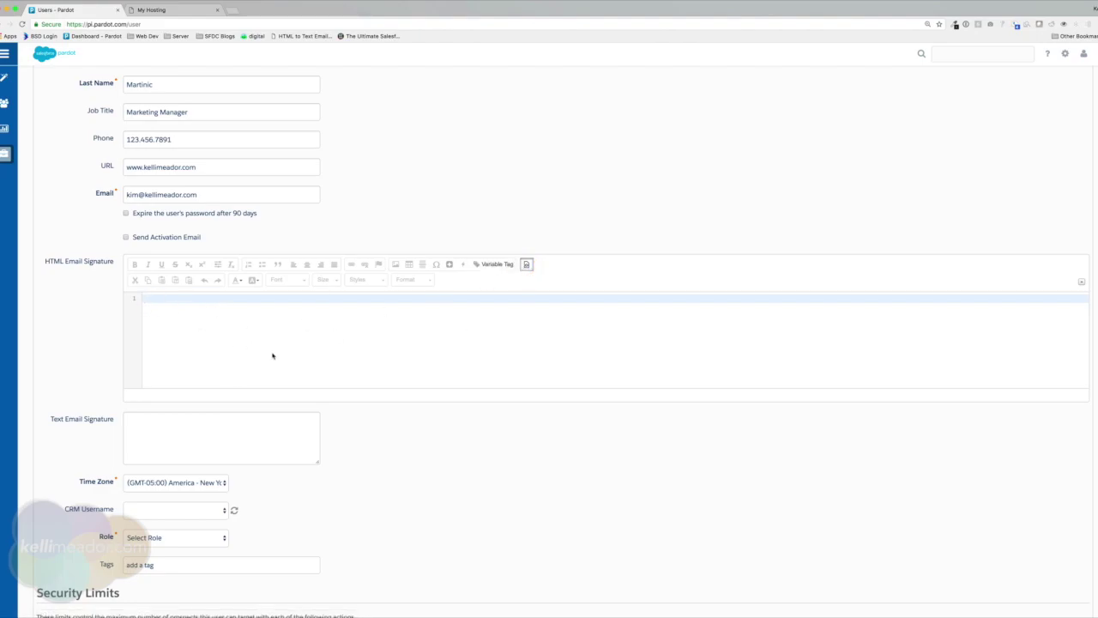
left_click(526, 266)
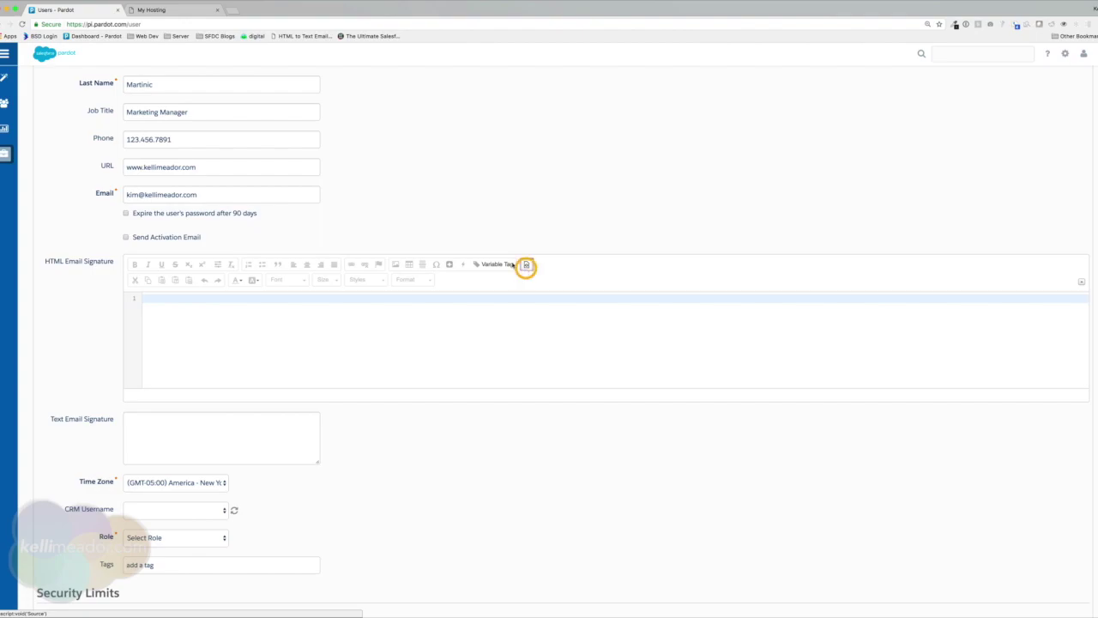
left_click(227, 312)
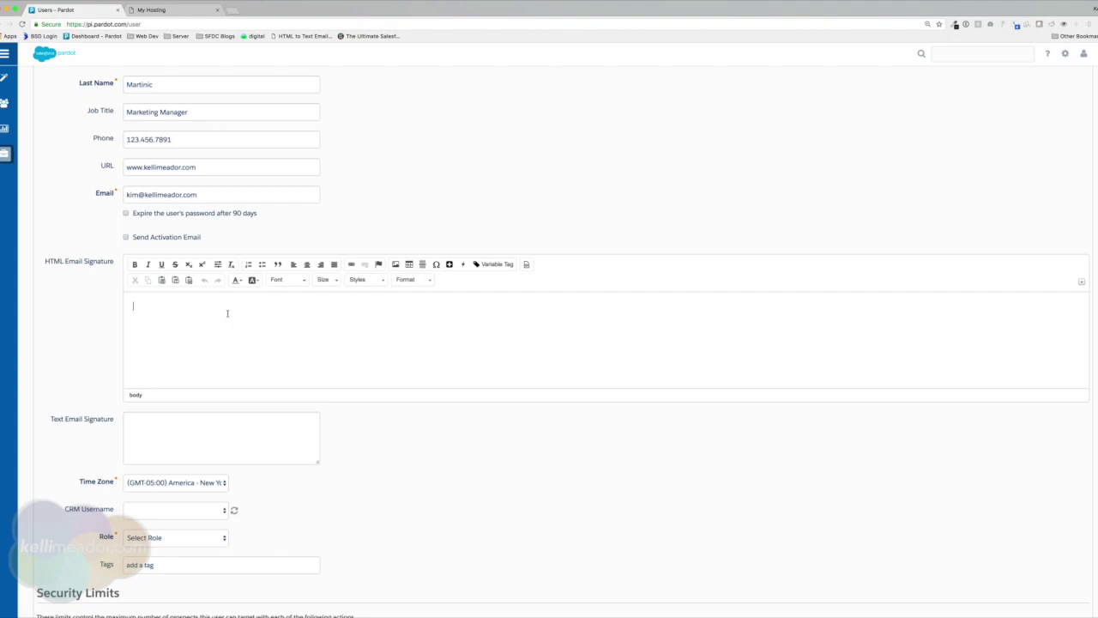
Enter the user's name in the HTML signature and add the %%user_phone%% tag below it.
left_click(127, 421)
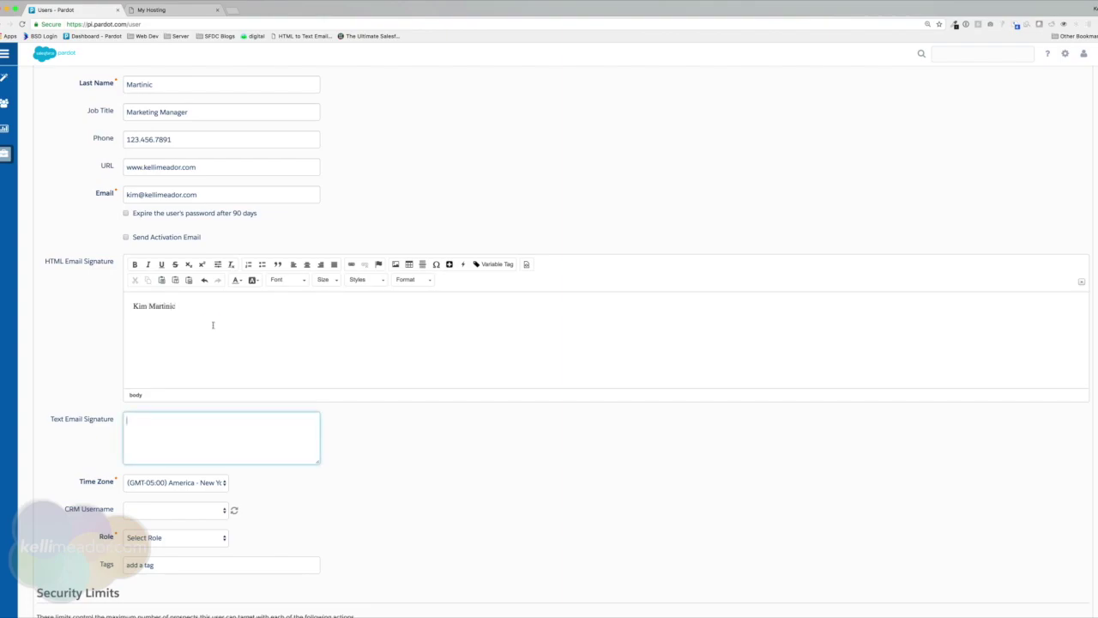
left_click(212, 324)
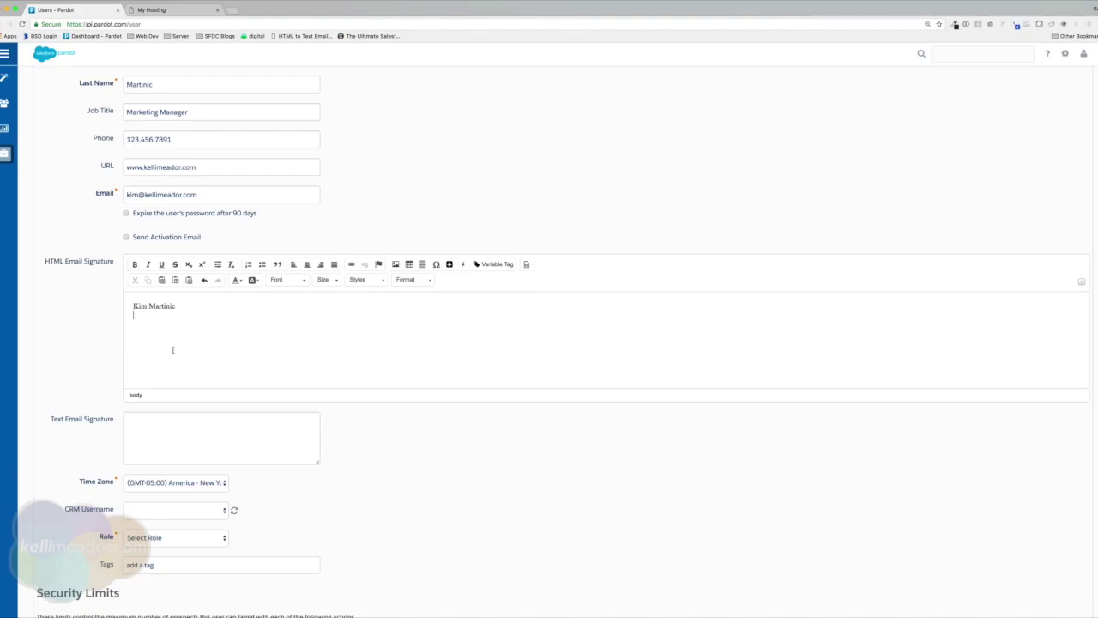
key("Return")
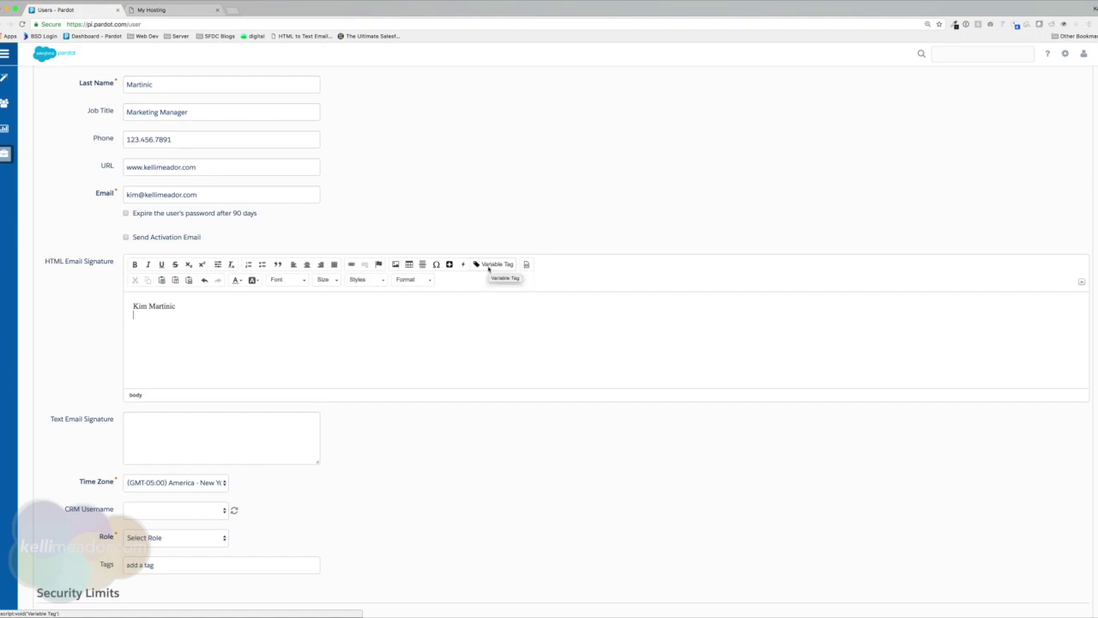
left_click(488, 268)
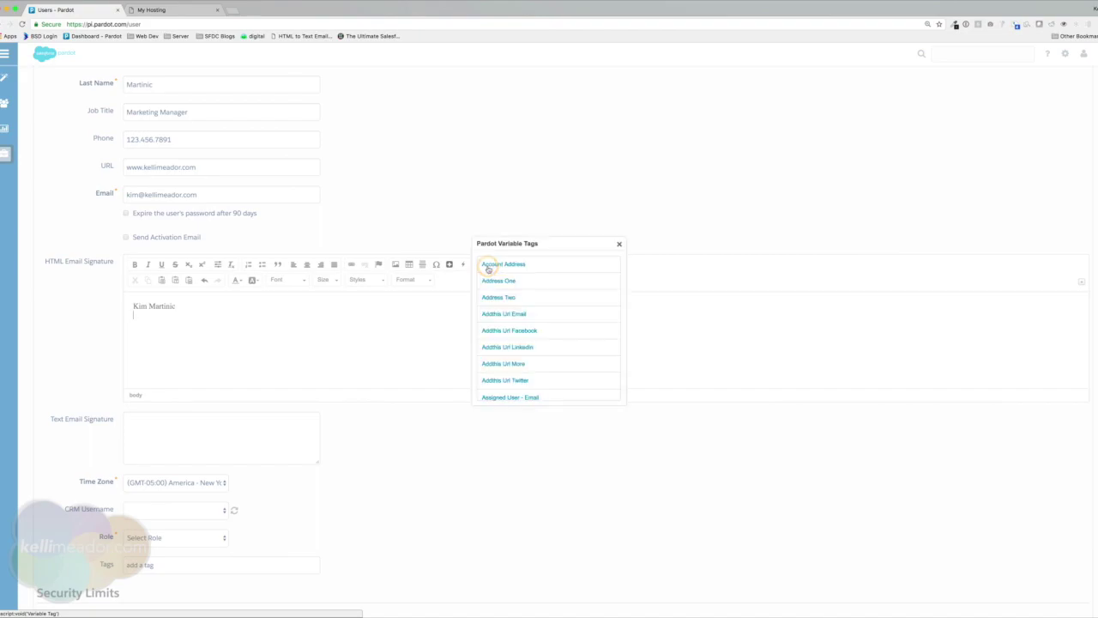
scroll(566, 322, "down", 10)
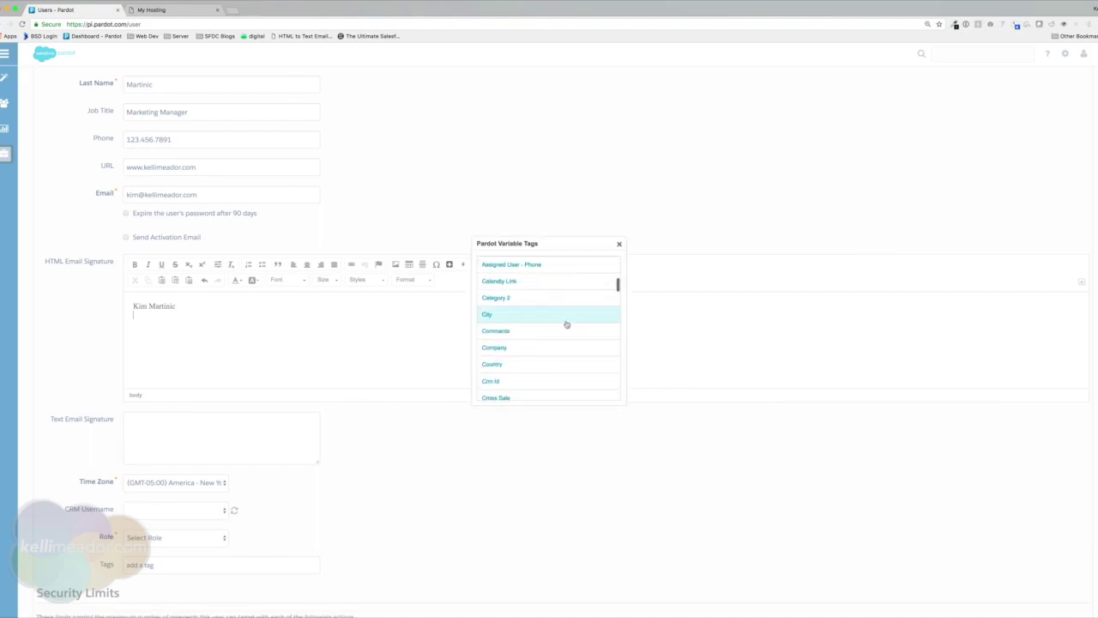
scroll(566, 324, "down", 5)
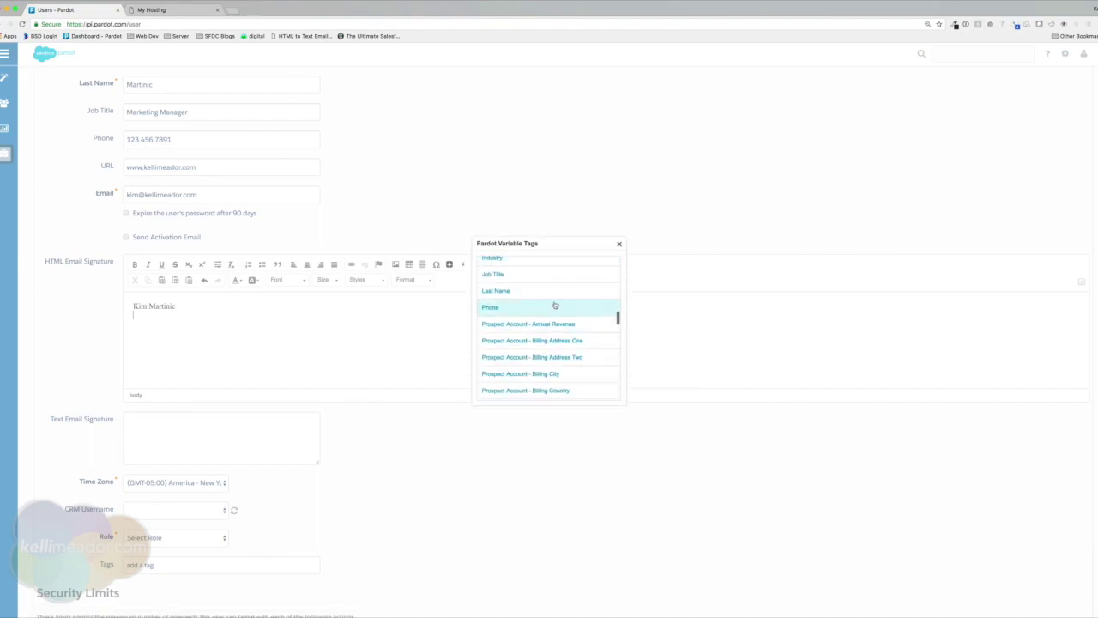
scroll(543, 315, "down", 10)
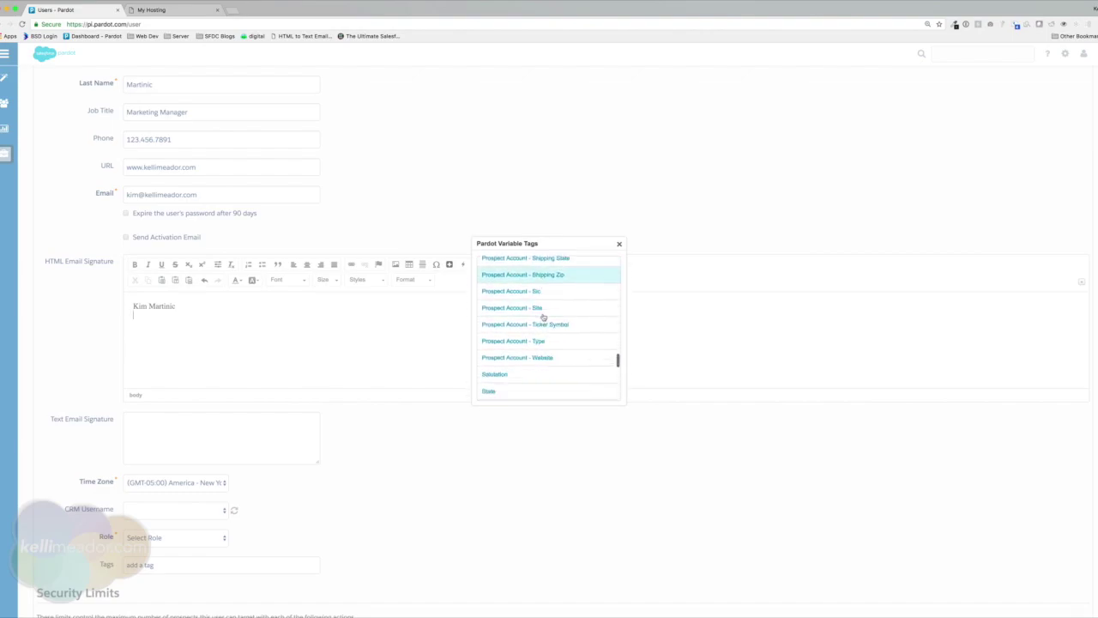
scroll(543, 317, "down", 2)
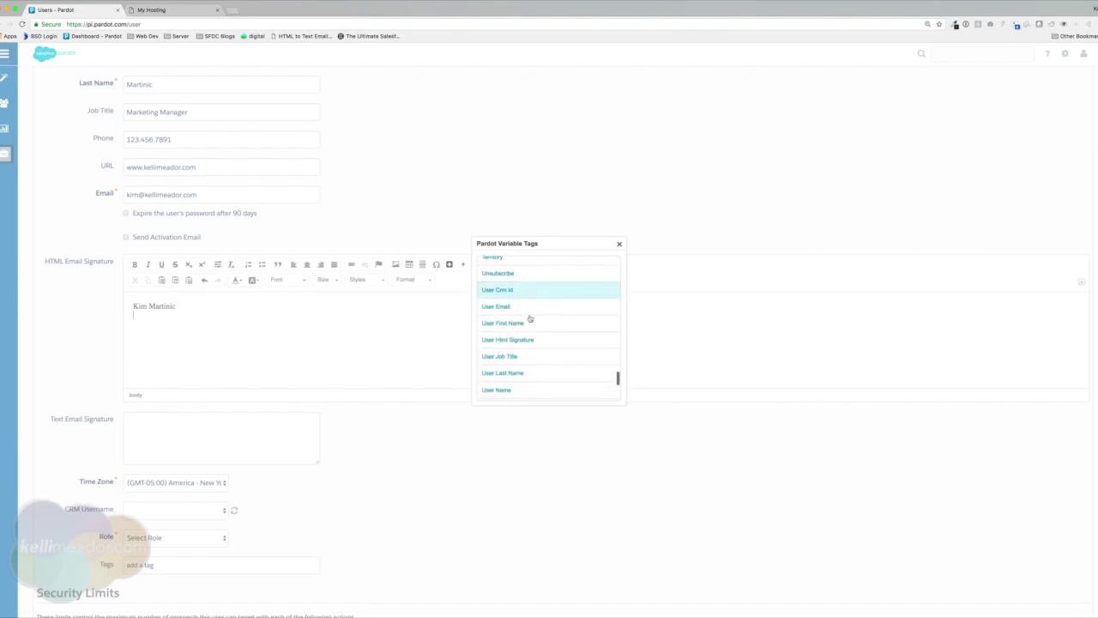
left_click(510, 375)
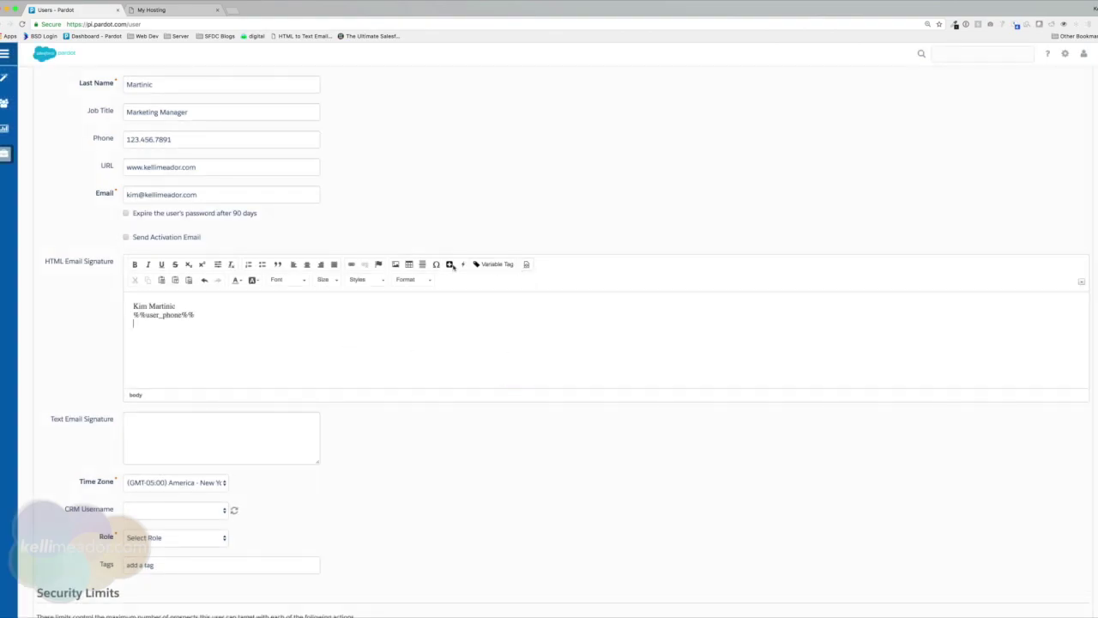
Add the %%user_url%% and %%user_email%% variable tags on their own lines.
left_click(487, 263)
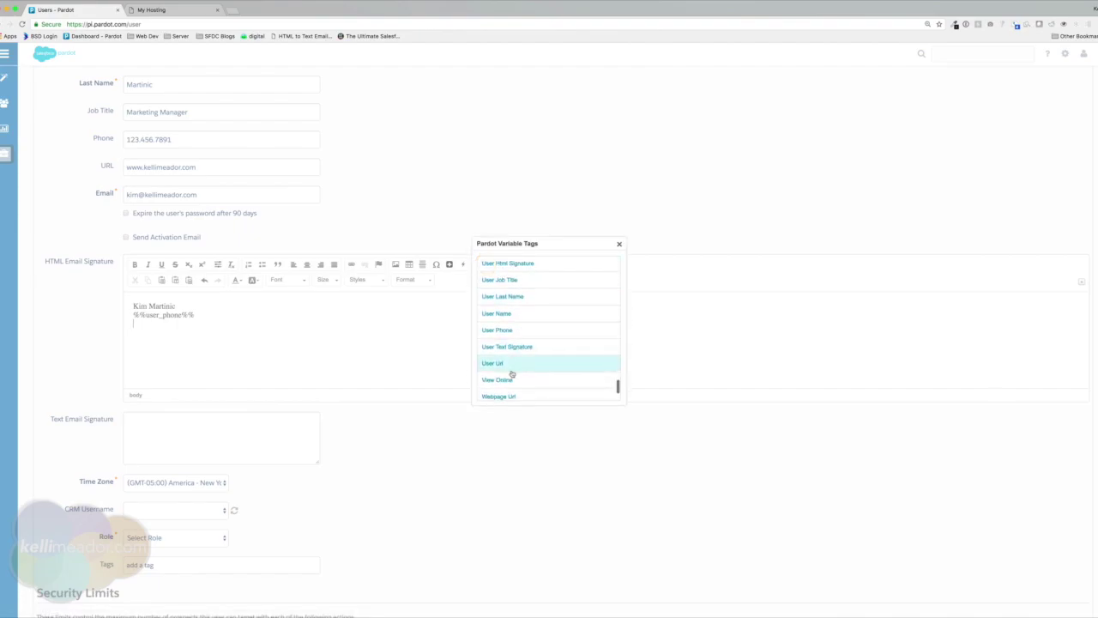
left_click(507, 364)
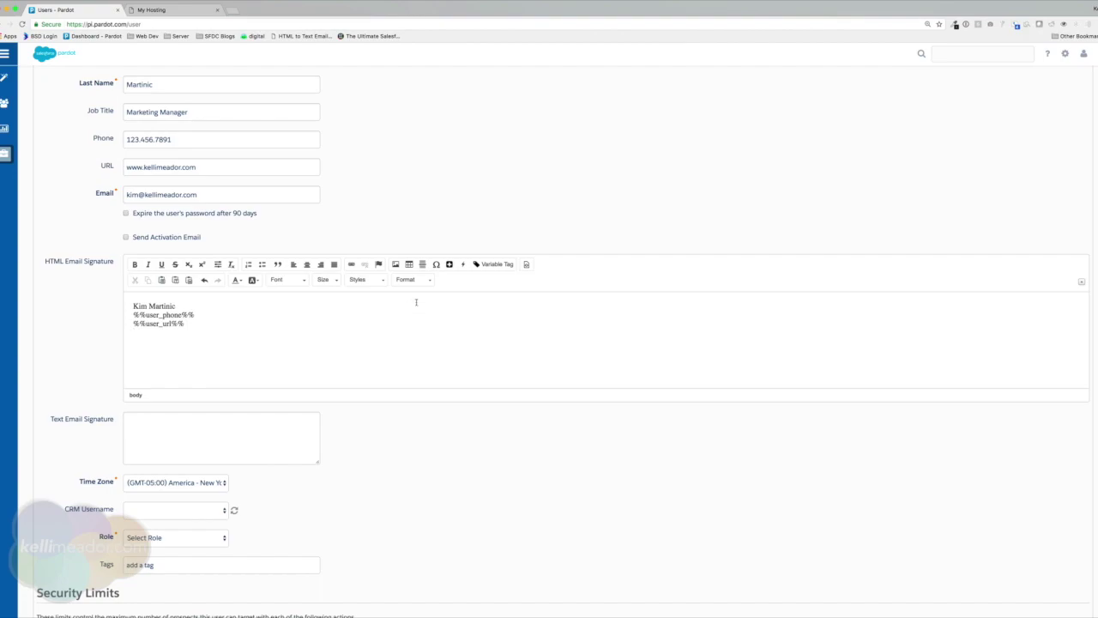
left_click(492, 264)
scroll(514, 359, "down", 1)
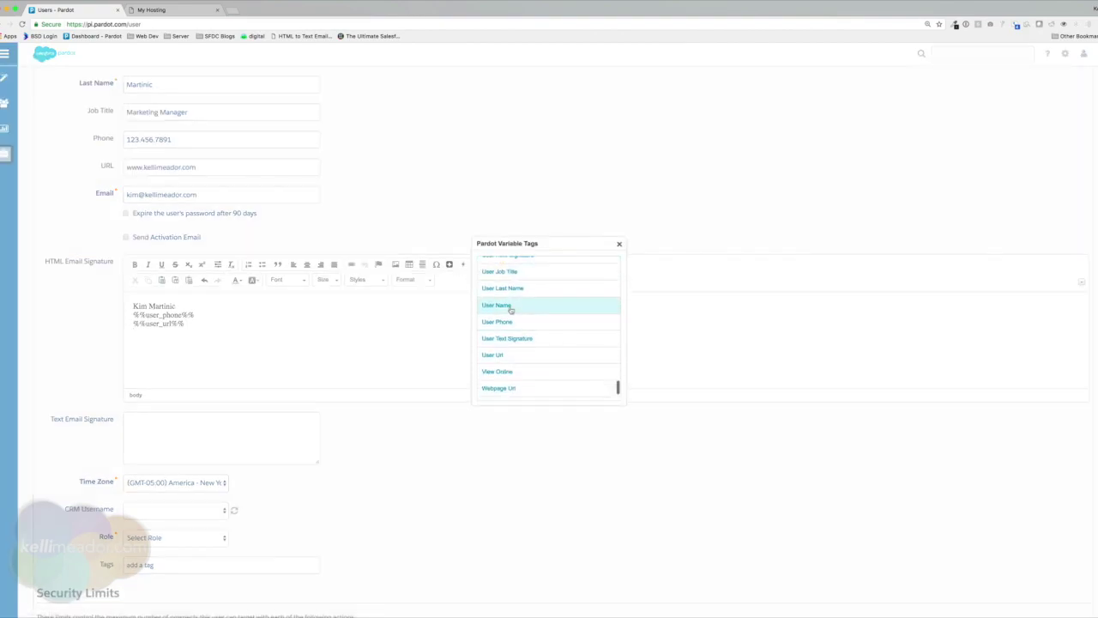
scroll(517, 325, "up", 1)
scroll(512, 321, "up", 3)
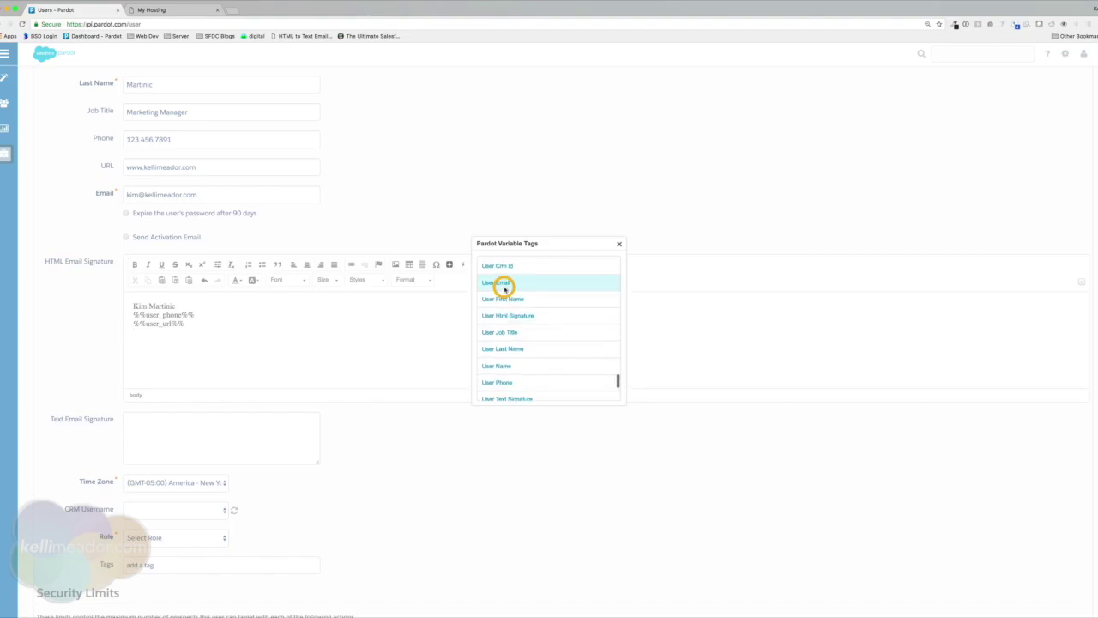
left_click(506, 287)
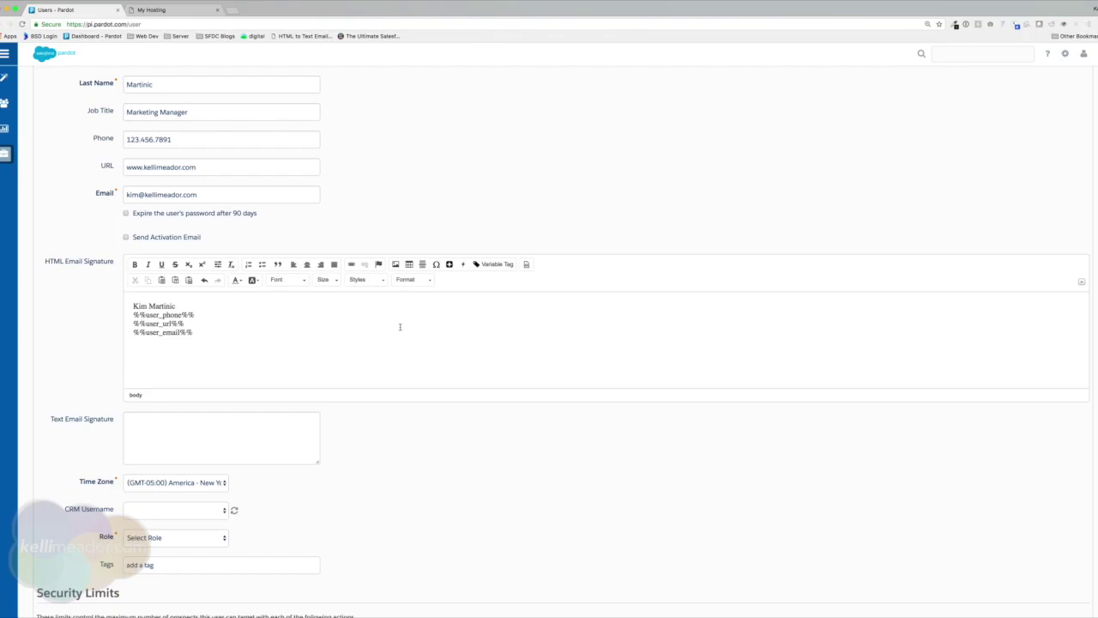
Upload the logo PNG and insert it into the HTML signature at 200 pixels wide.
left_click(395, 264)
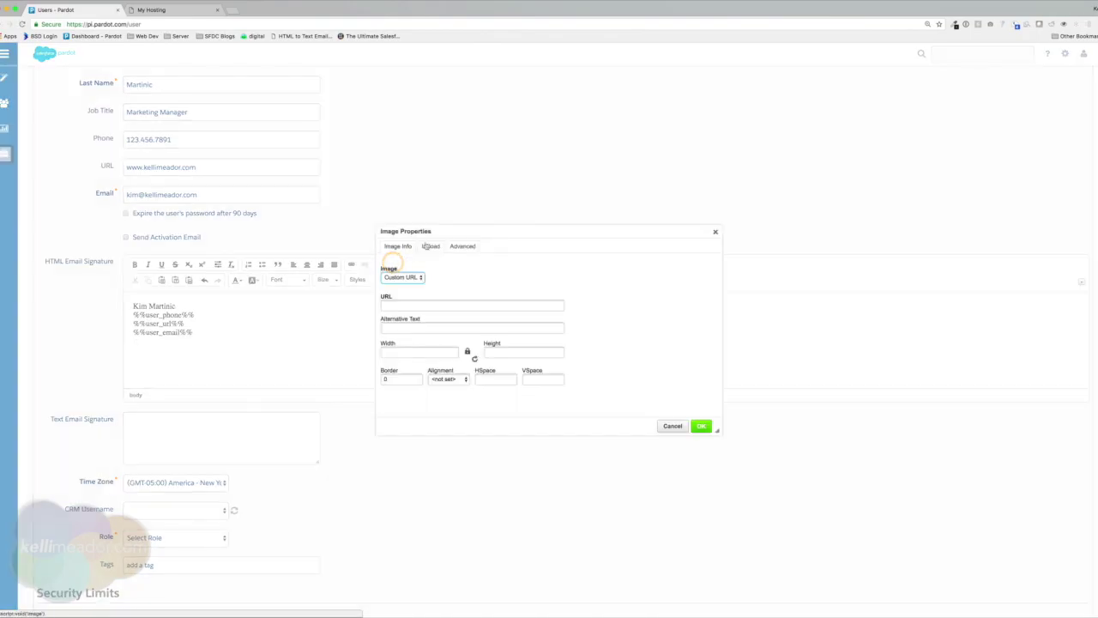
left_click(430, 246)
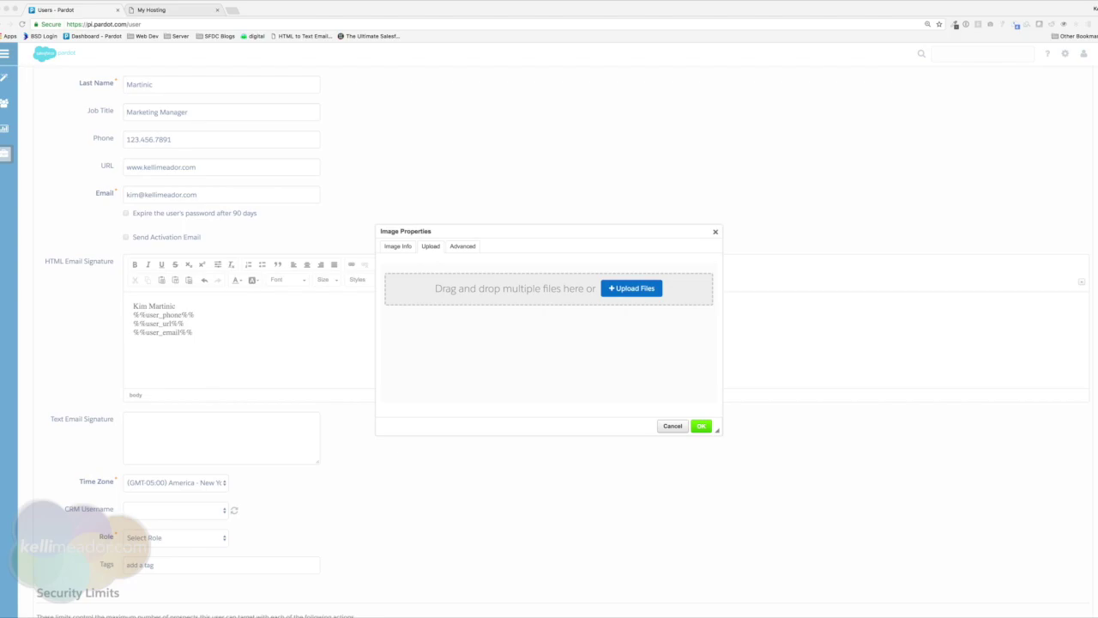
left_click_drag(4, 455, 554, 285)
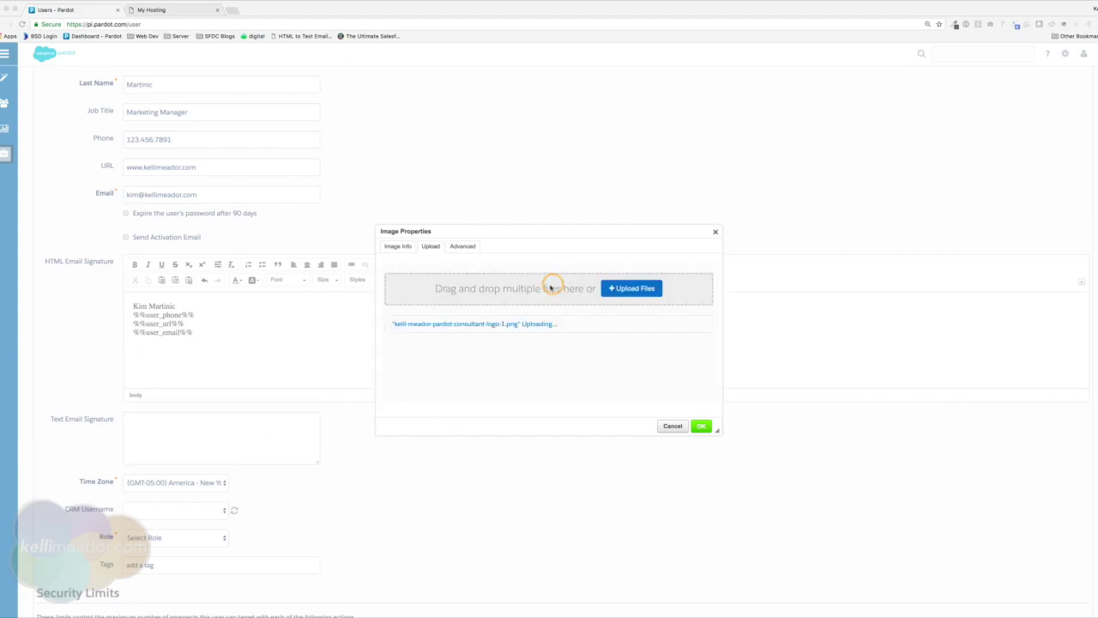
left_click(399, 246)
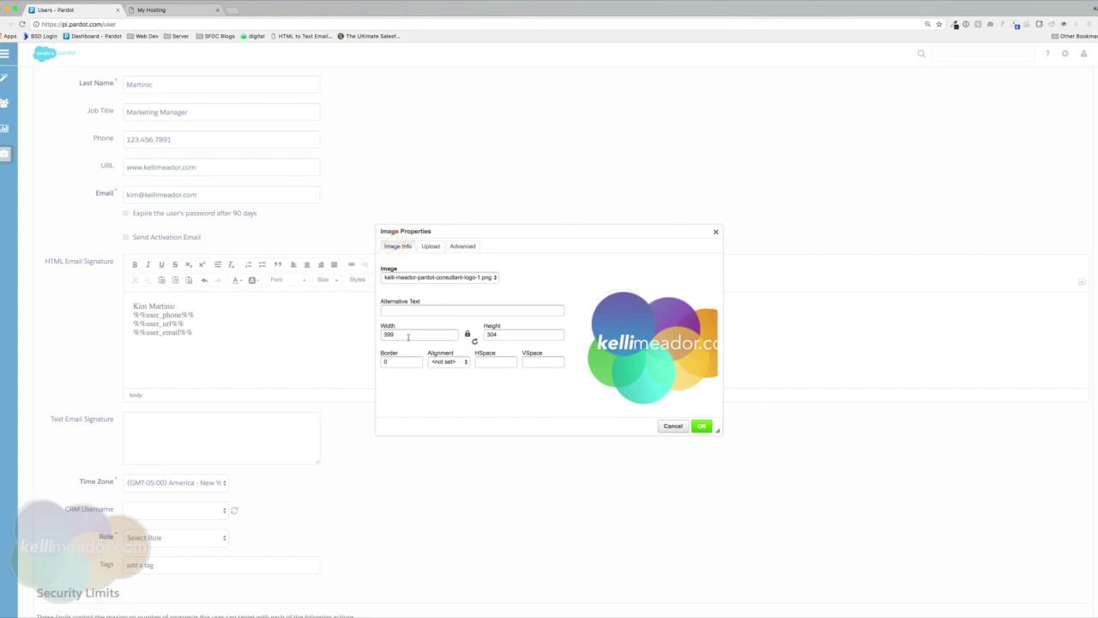
double_click(380, 334)
type("2")
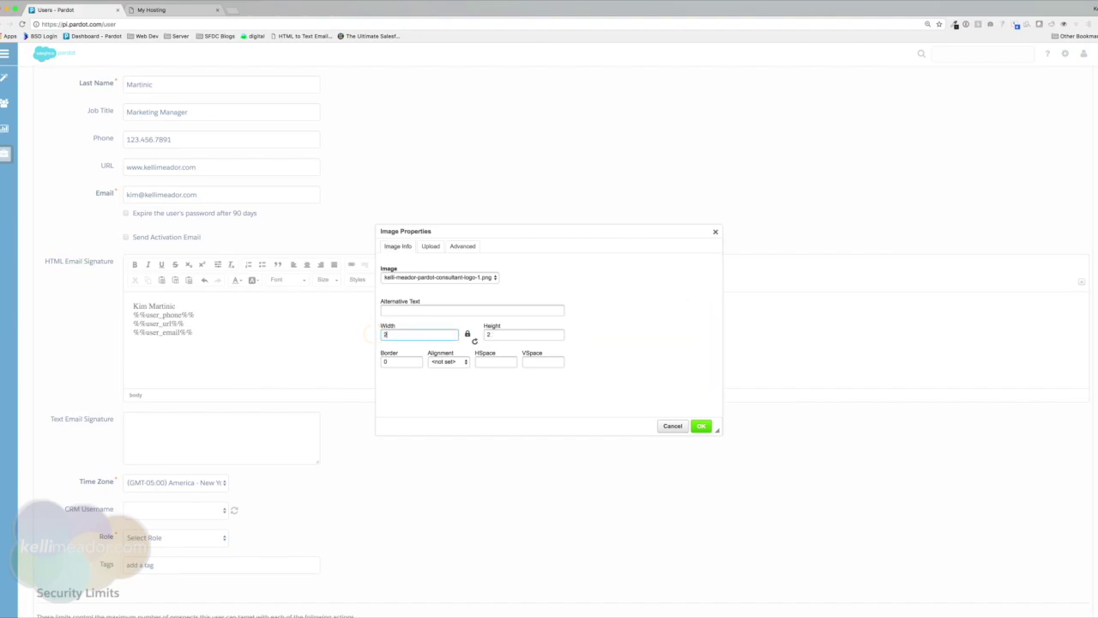
type("00")
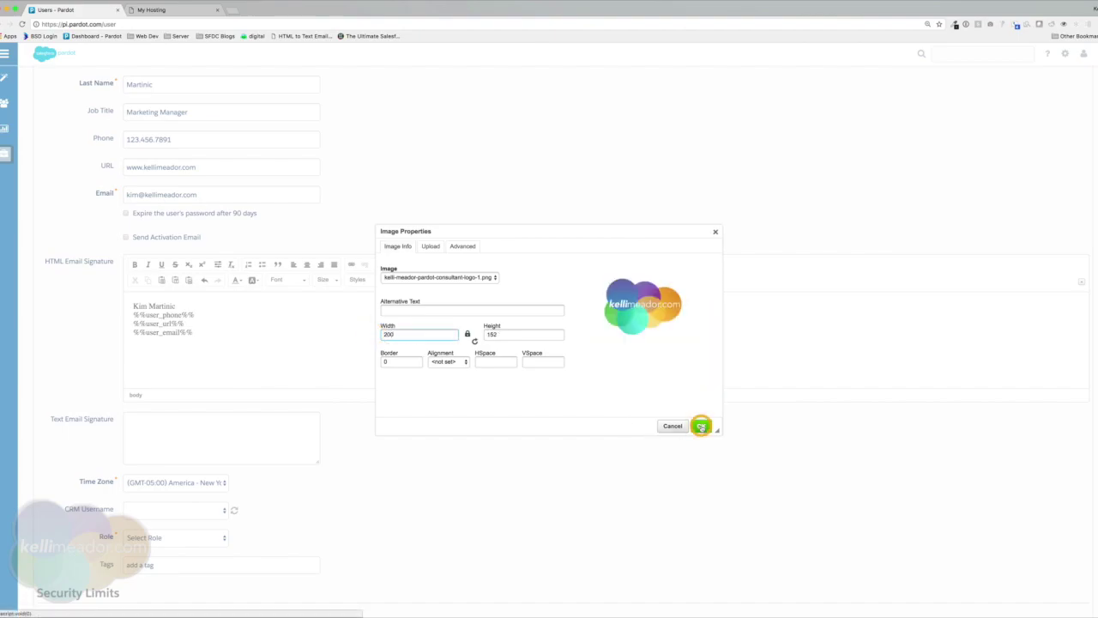
left_click(701, 425)
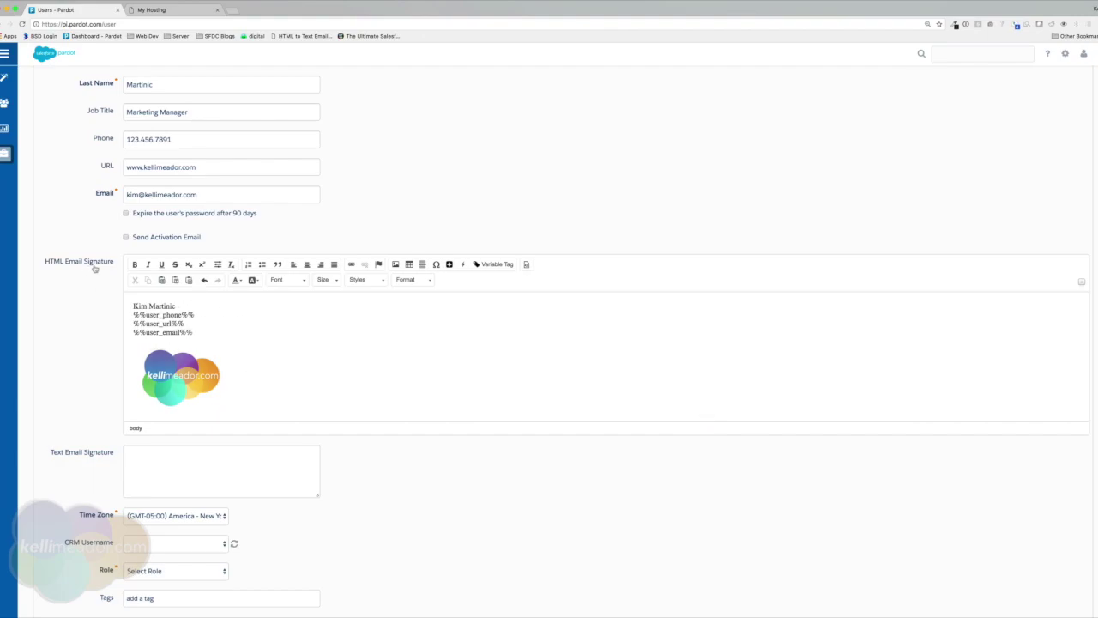
Start the text signature with the user's name and the phone number on line two.
left_click_drag(133, 305, 206, 309)
left_click(173, 315)
left_click(169, 322)
left_click(170, 333)
scroll(474, 444, "down", 3)
left_click(232, 369)
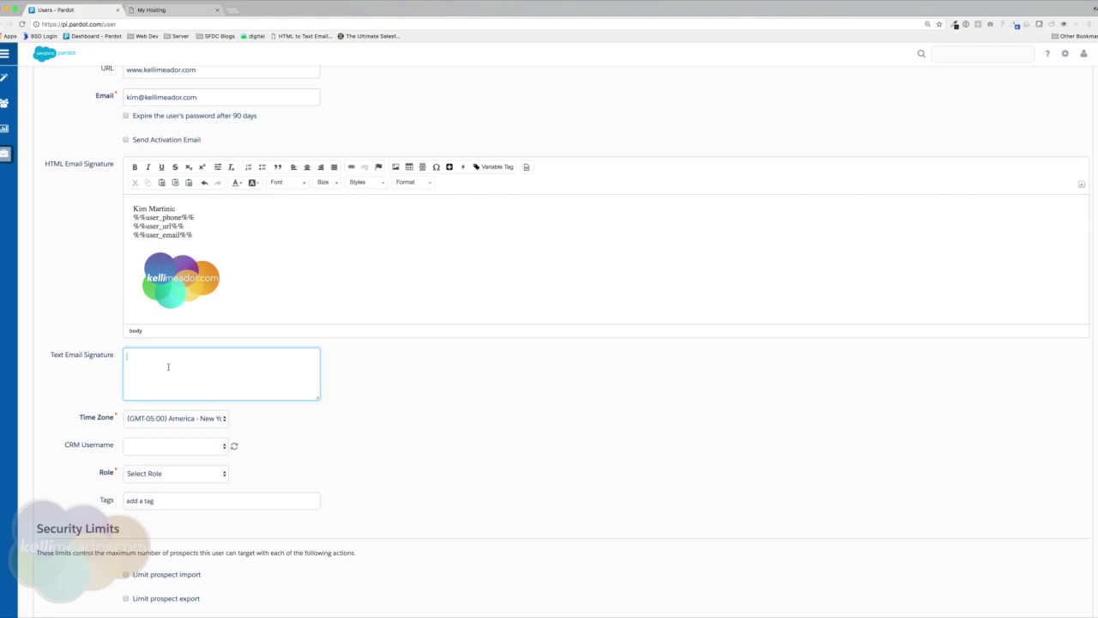
key("Return")
type("123.456.7891")
Copy the website and e-mail address into the text signature's third and fourth lines.
scroll(174, 475, "up", 3)
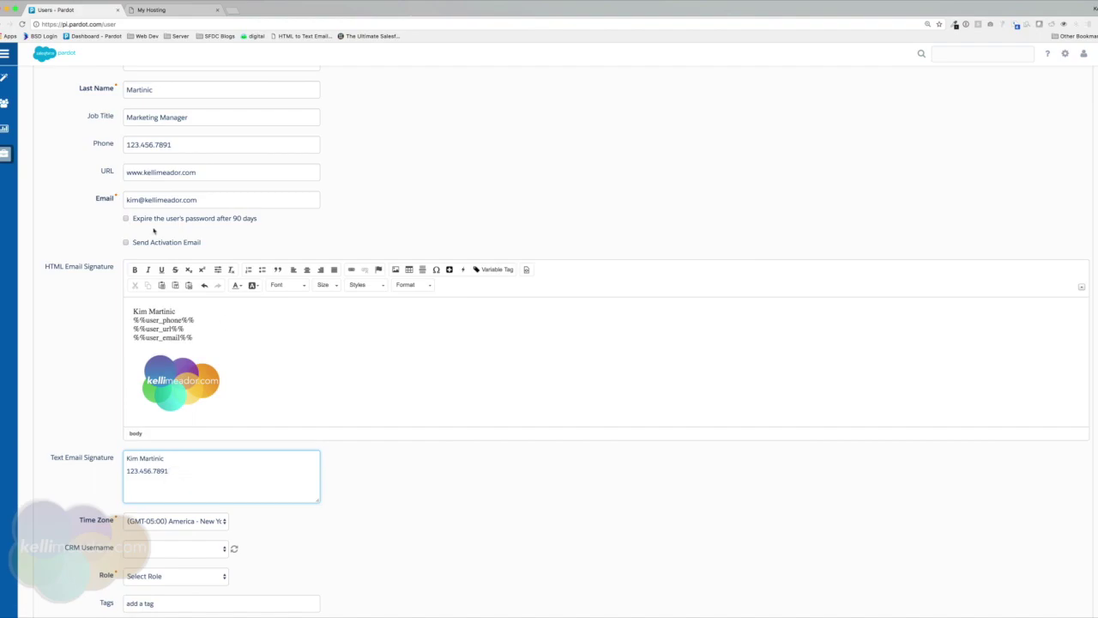
left_click_drag(197, 172, 118, 171)
key("super+c")
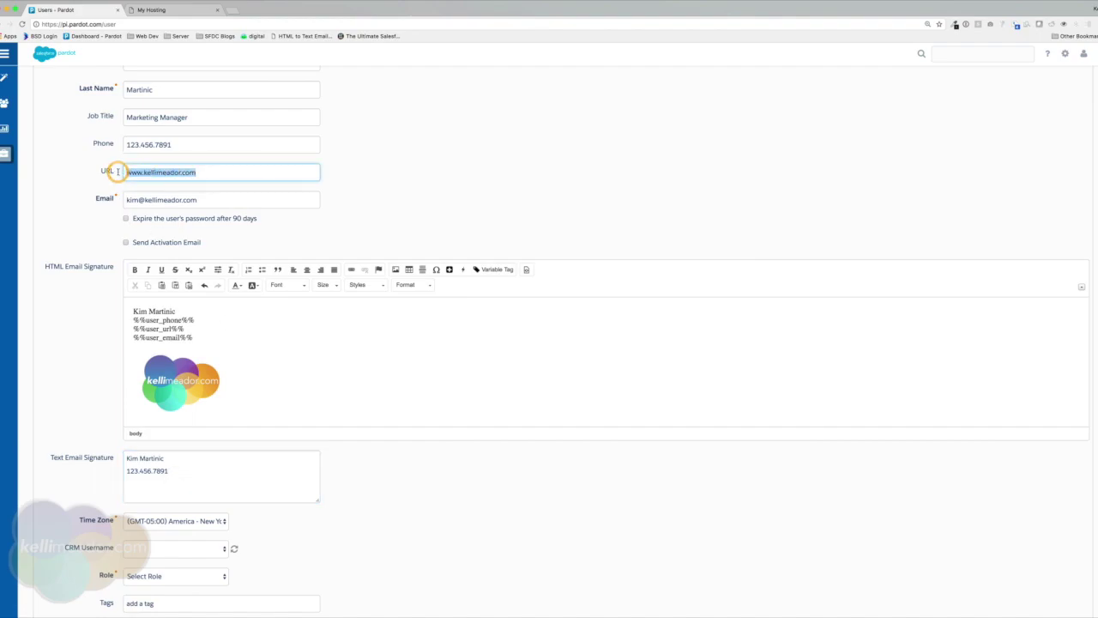
left_click(176, 479)
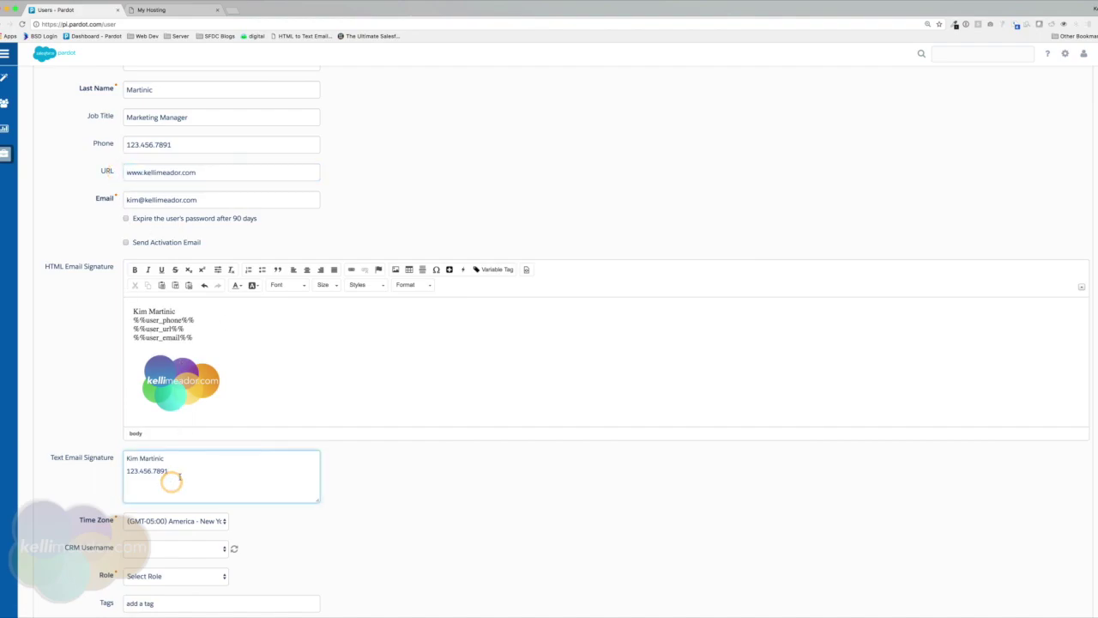
key("super+v")
left_click_drag(200, 199, 107, 198)
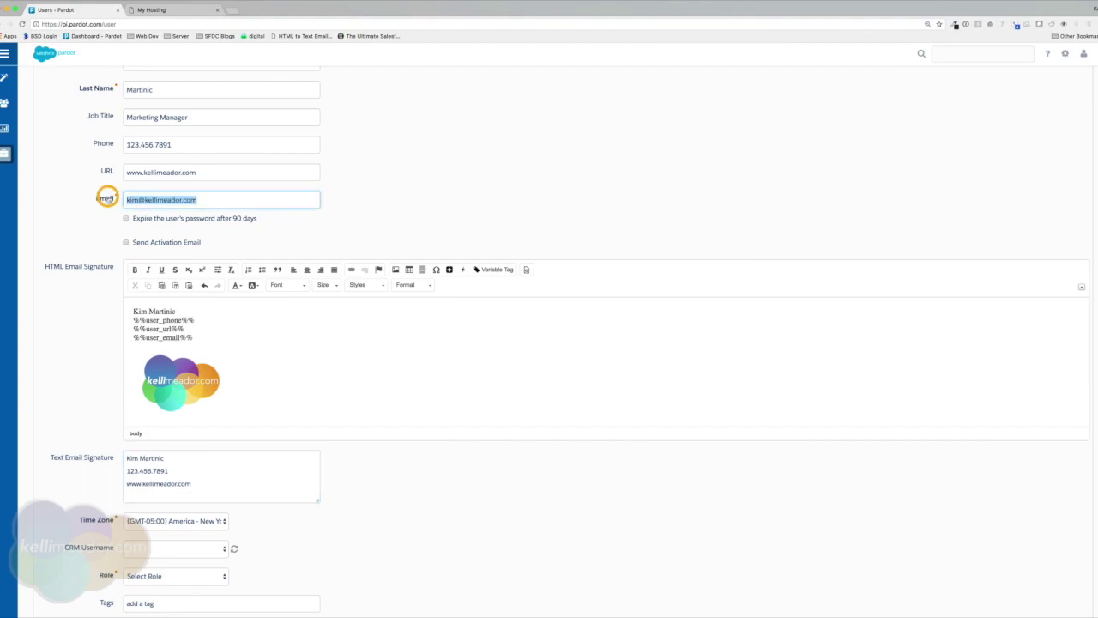
left_click(219, 489)
key("Return")
key("super+v")
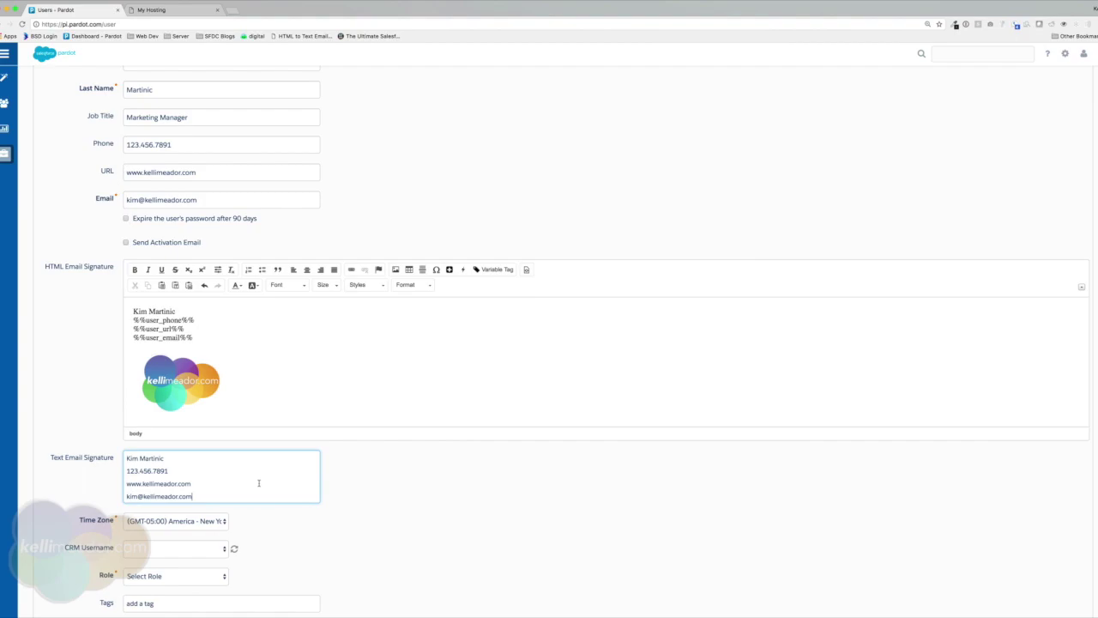
Set the user's time zone to (GMT-06:00) America - Chicago.
scroll(357, 490, "down", 6)
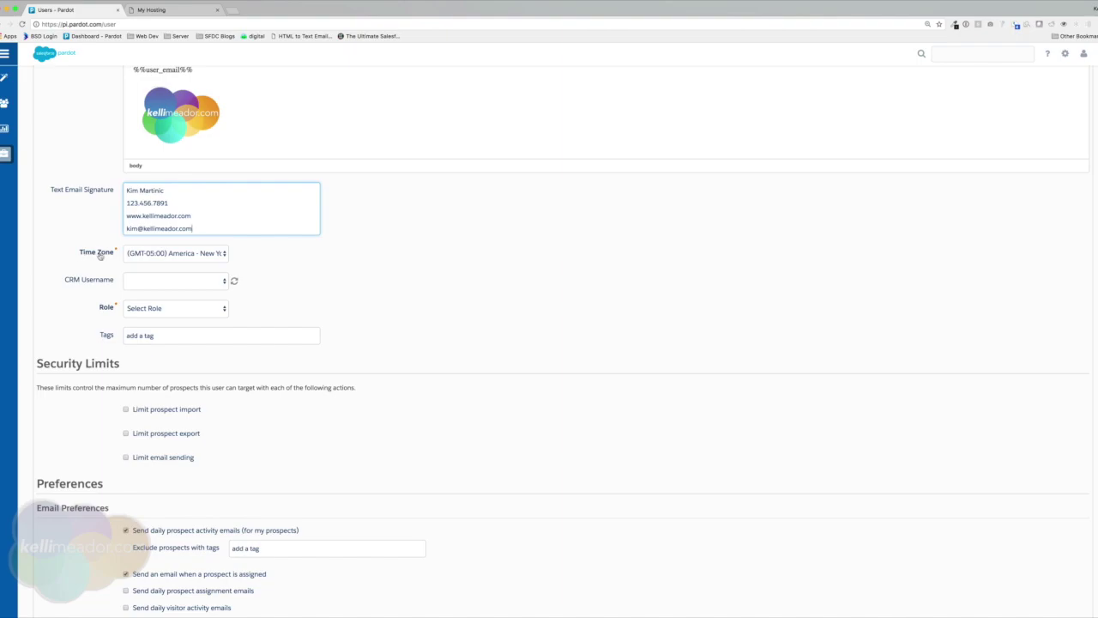
left_click(188, 253)
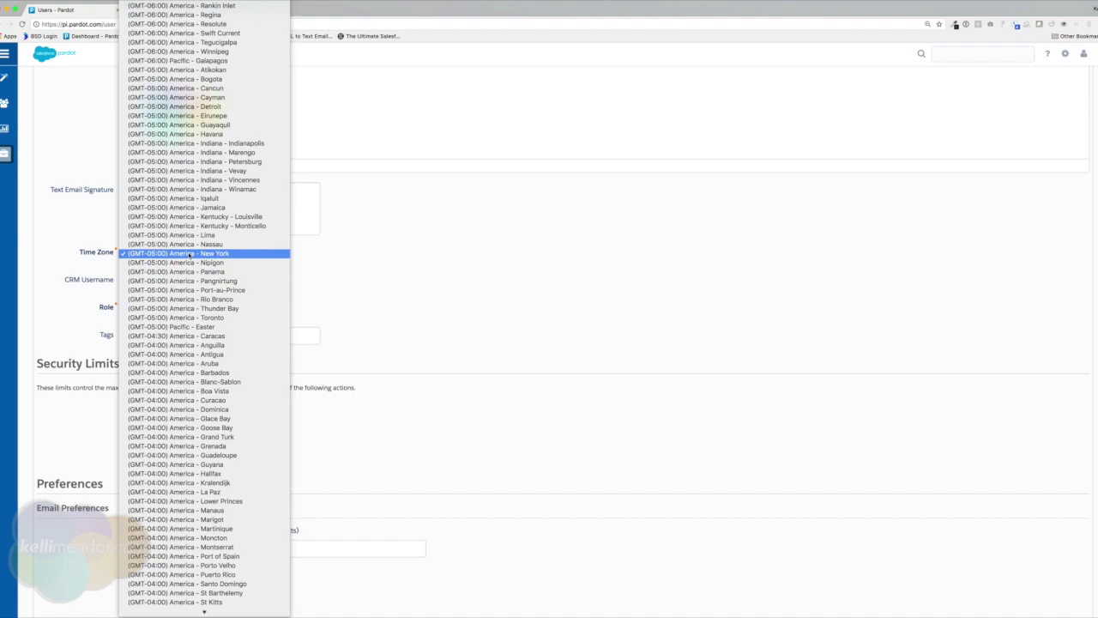
scroll(189, 255, "up", 8)
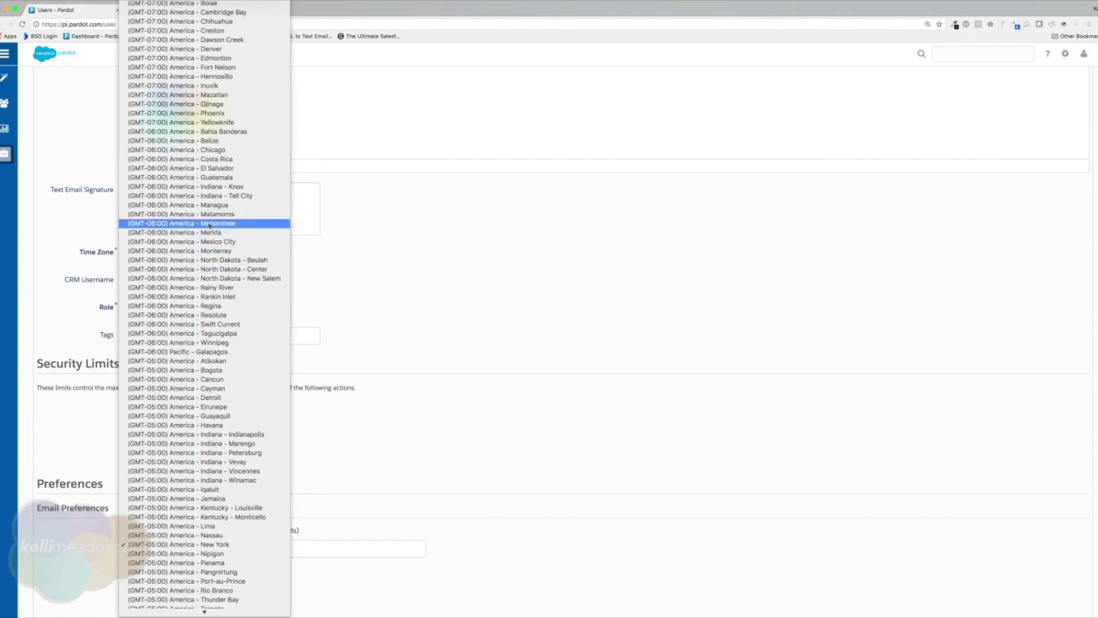
scroll(200, 163, "up", 1)
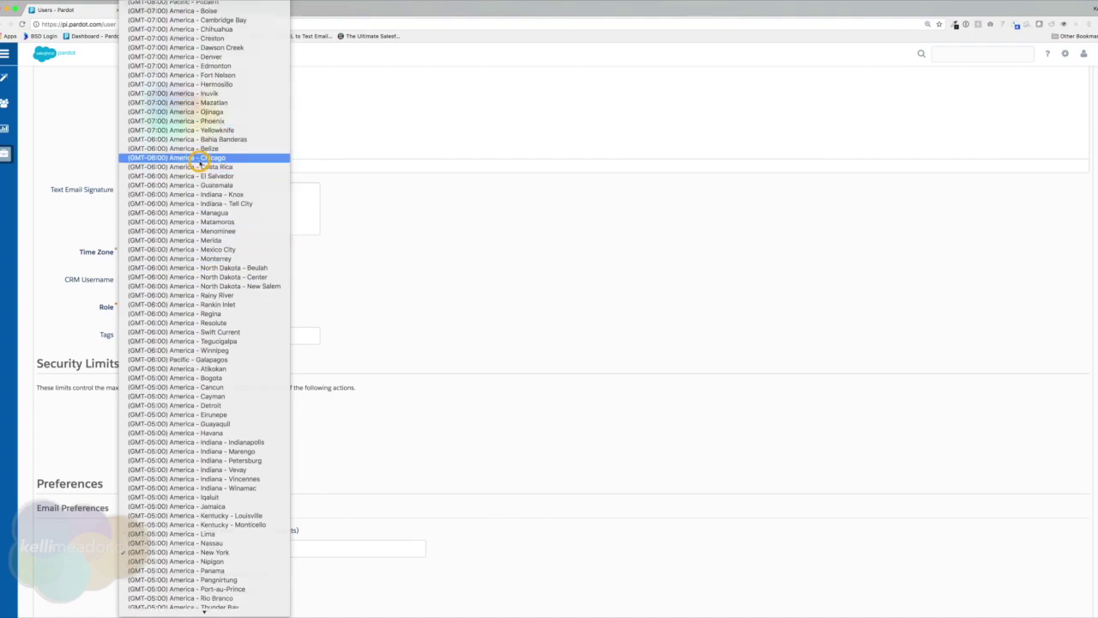
left_click(200, 160)
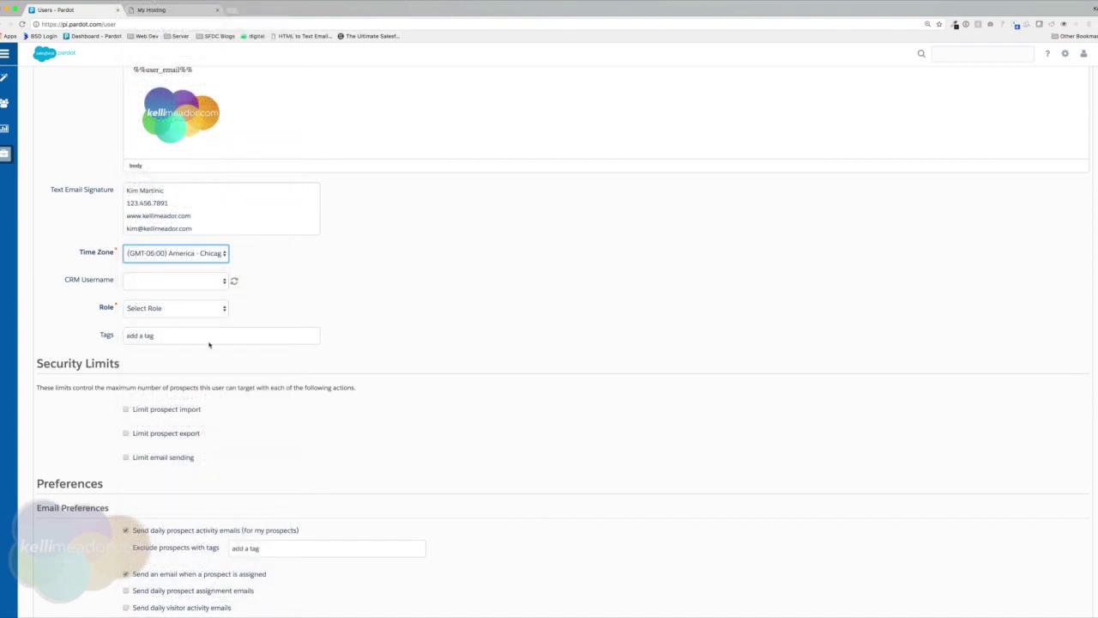
Show the CRM usernames available to link to the new user.
left_click(178, 284)
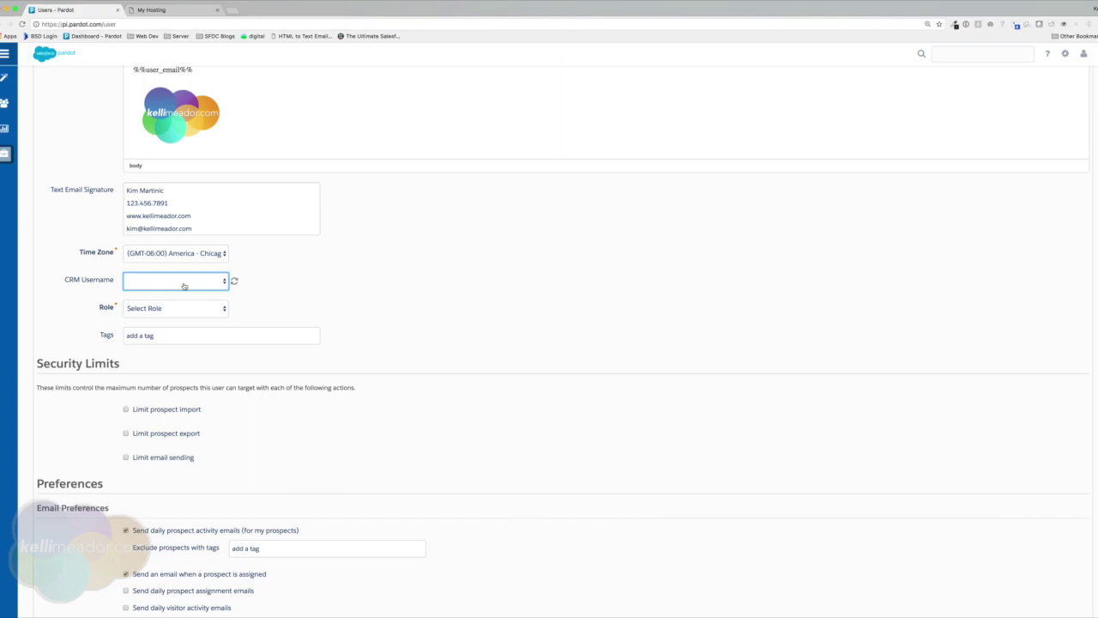
left_click(184, 286)
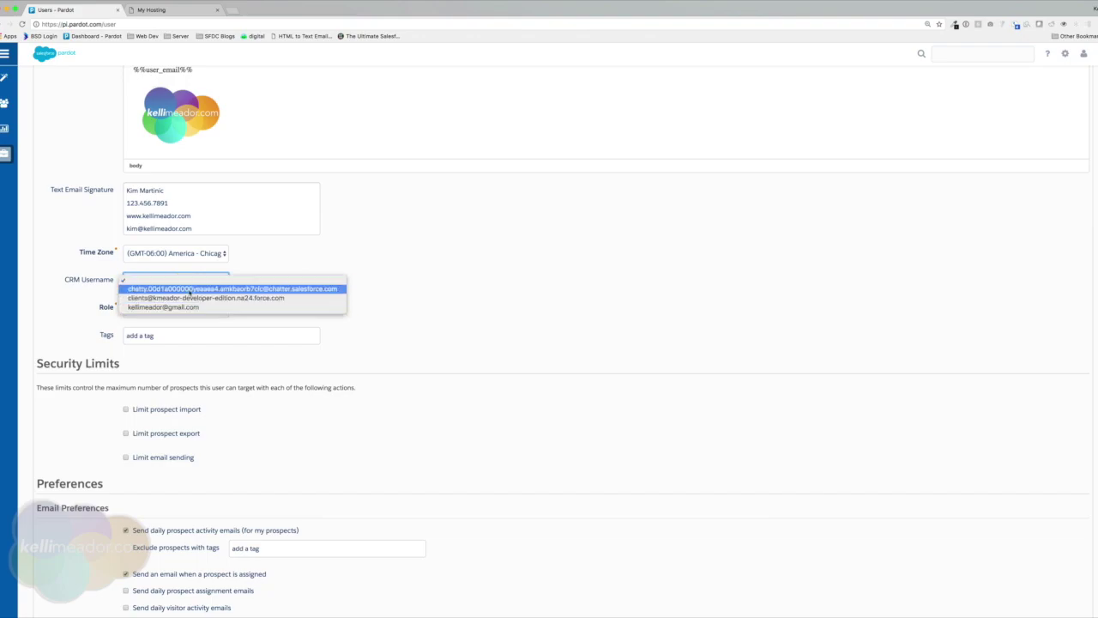
scroll(277, 269, "down", 1)
Leave CRM Username empty and show the Role dropdown options.
left_click(226, 271)
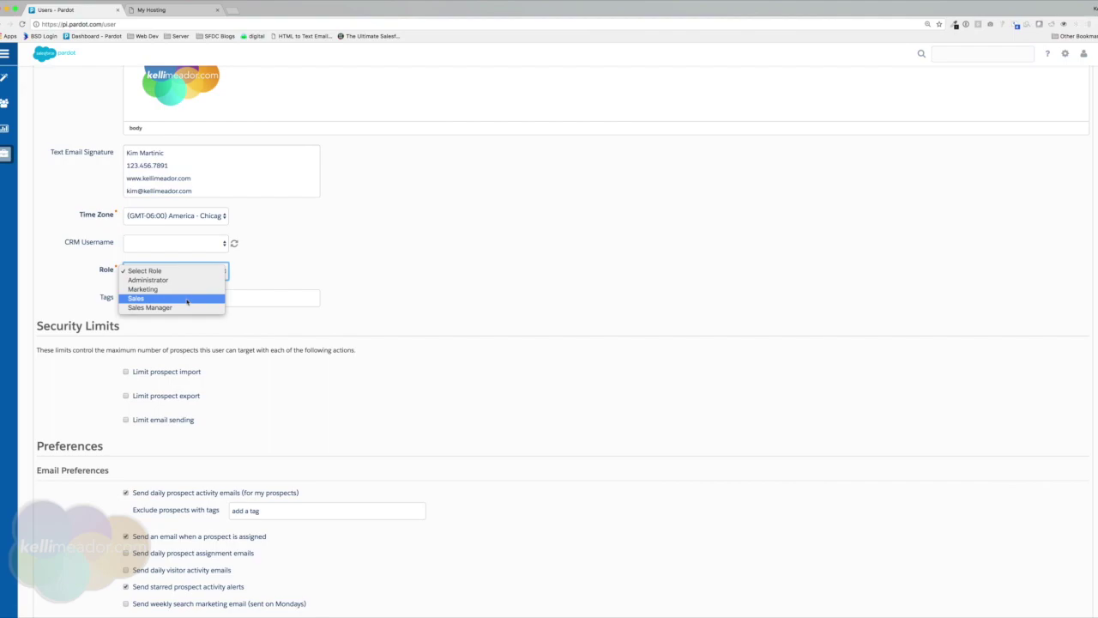
Try a 1-record prospect import limit, then remove it so imports stay unlimited.
scroll(254, 308, "down", 3)
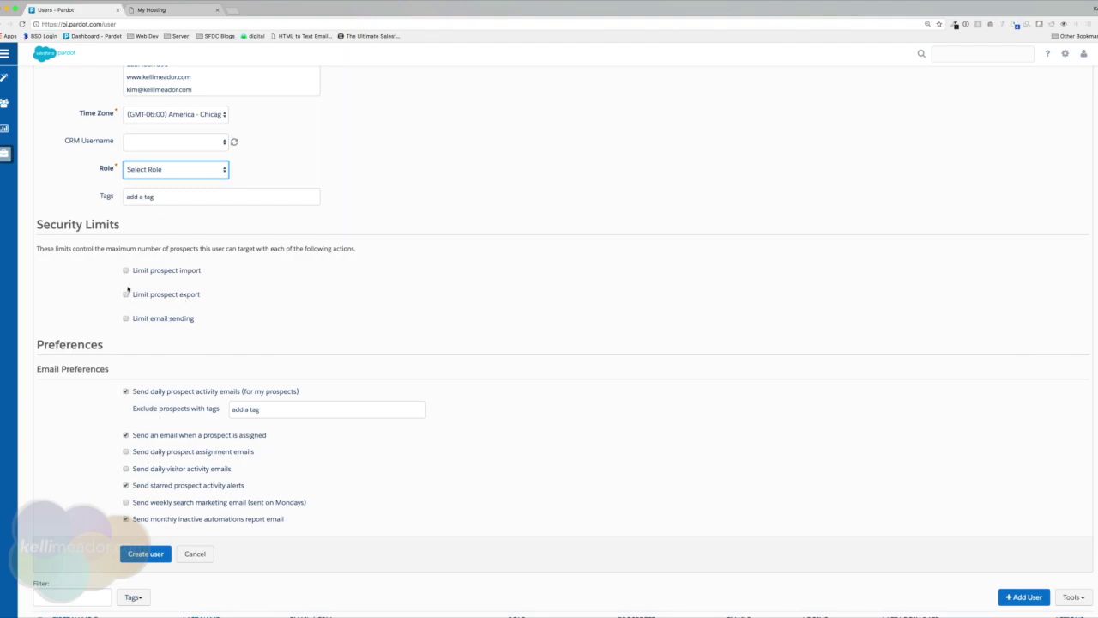
left_click(125, 270)
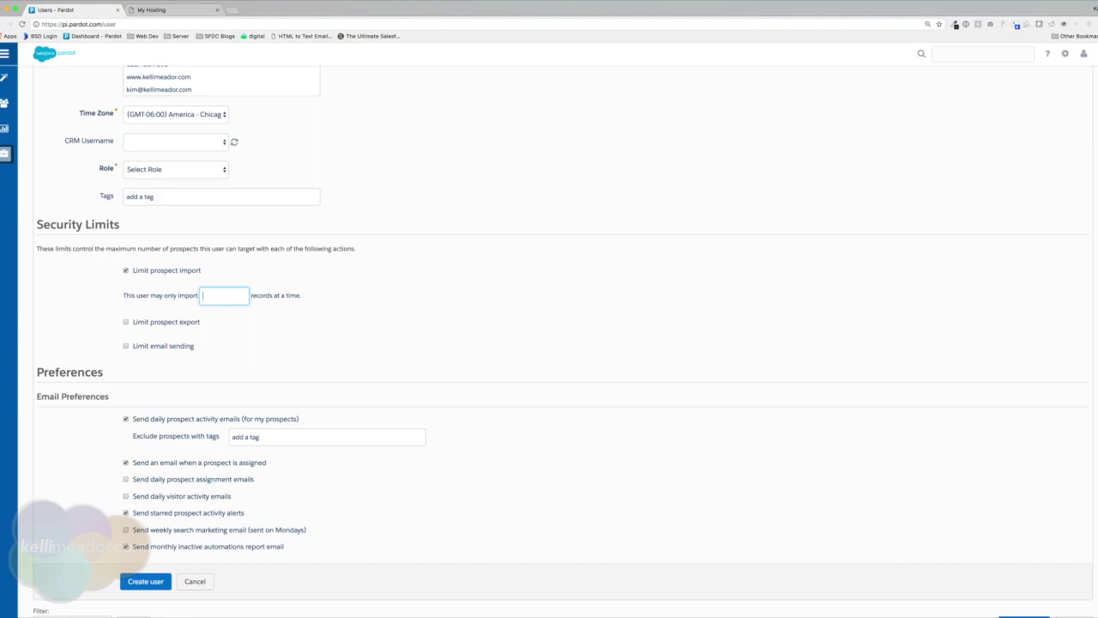
type("1")
left_click(125, 270)
scroll(454, 326, "down", 3)
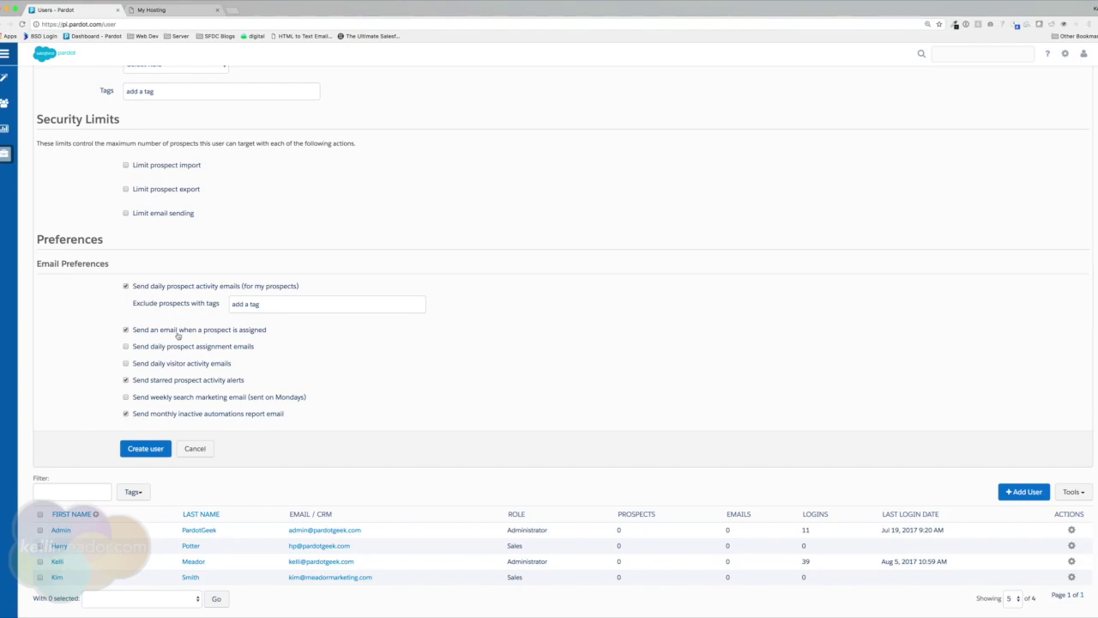
Turn off prospect-assigned emails and turn on daily visitor activity emails.
left_click(178, 336)
left_click(203, 347)
left_click(202, 347)
left_click(136, 363)
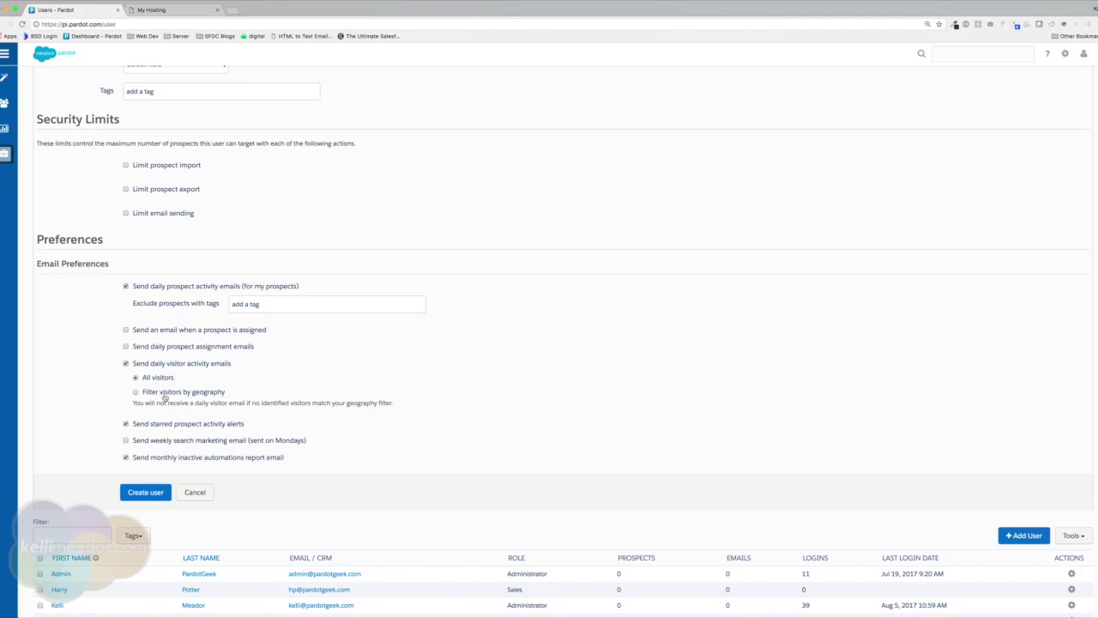
Turn on geographic filtering for visitor emails and review each region list, ending on United States.
left_click(164, 392)
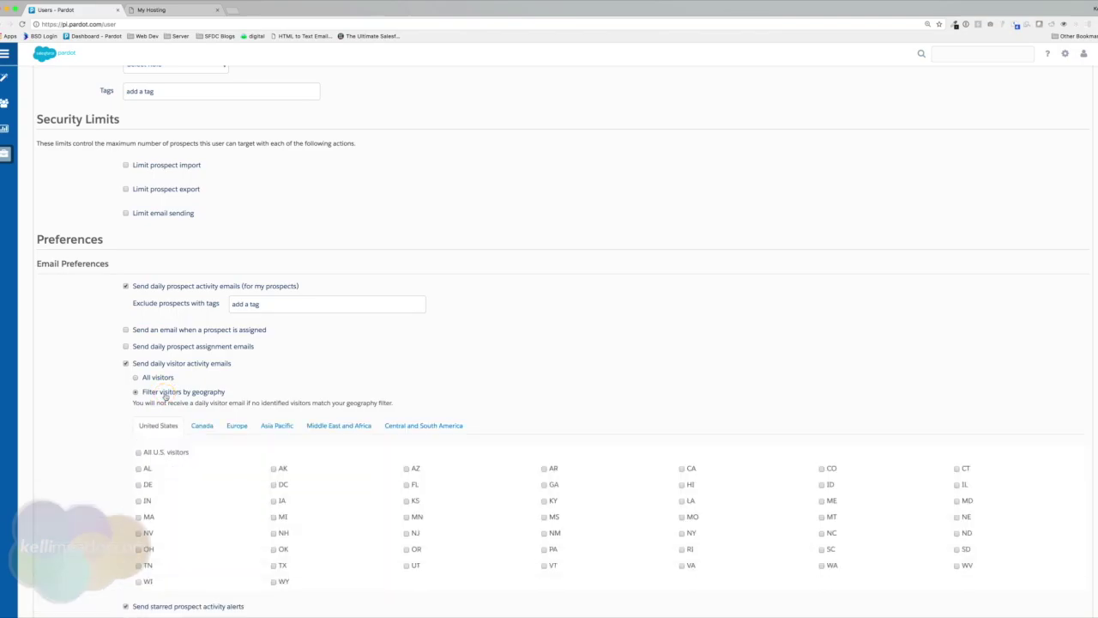
scroll(166, 394, "down", 3)
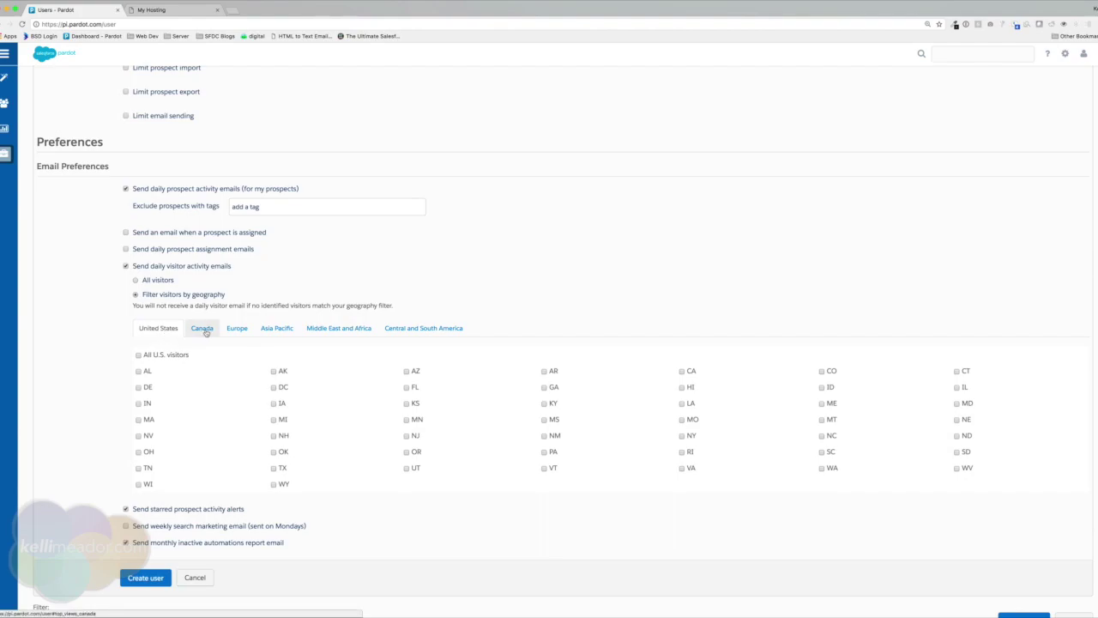
left_click(204, 329)
left_click(241, 329)
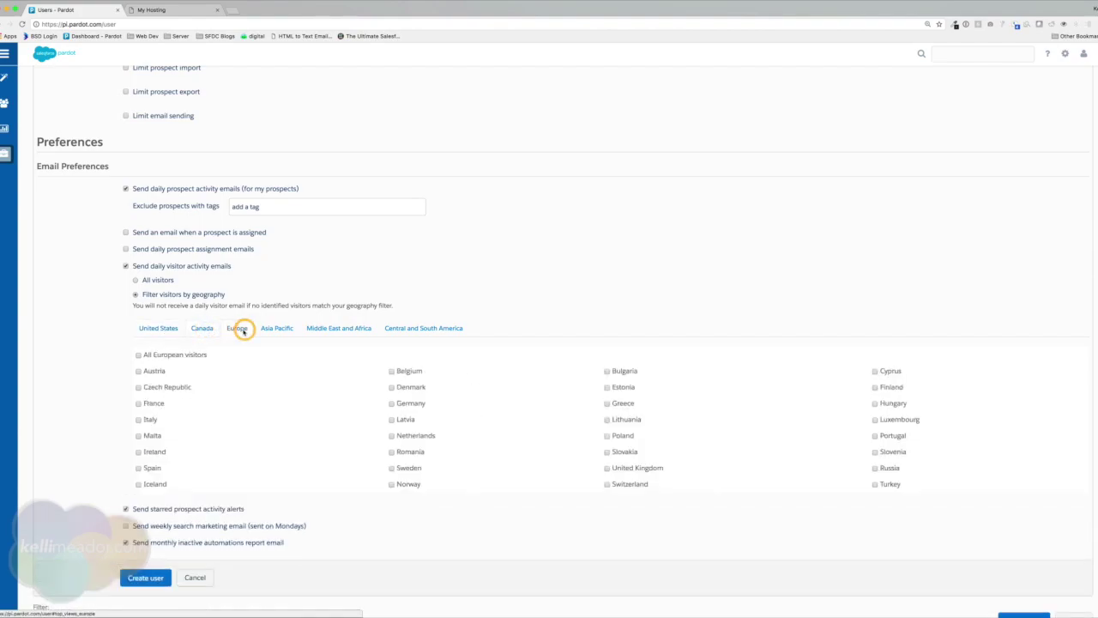
left_click(280, 329)
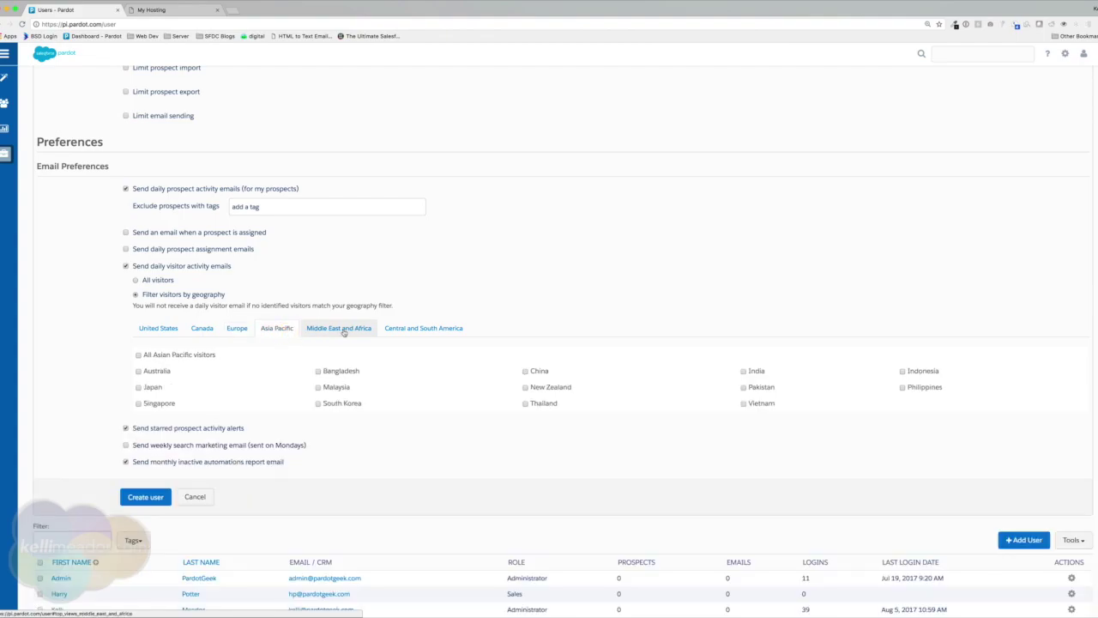
left_click(343, 332)
left_click(427, 329)
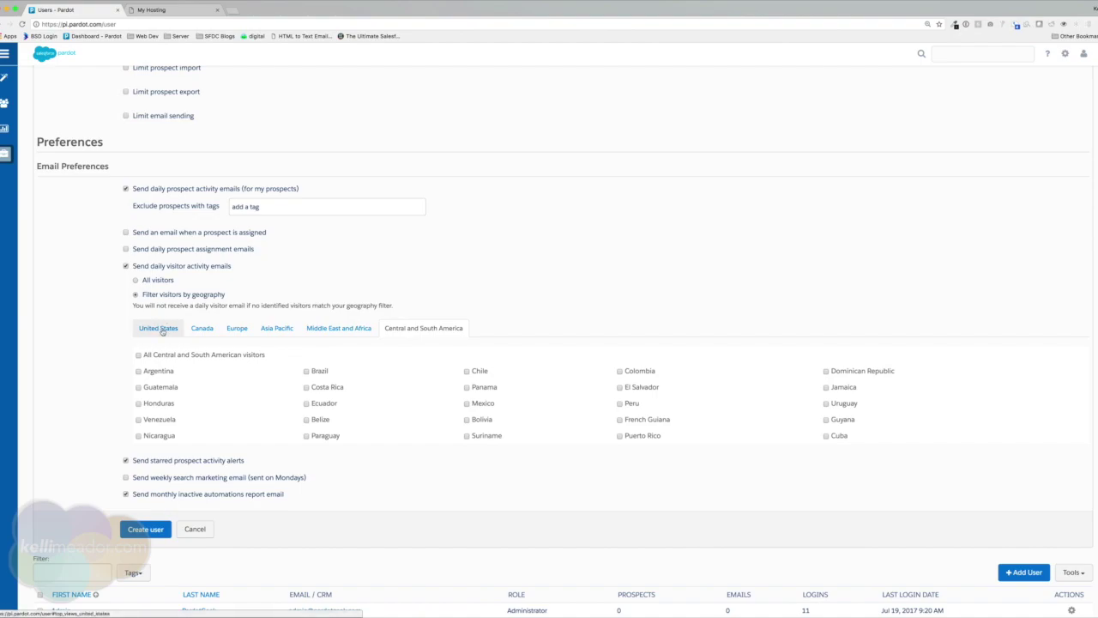
left_click(162, 331)
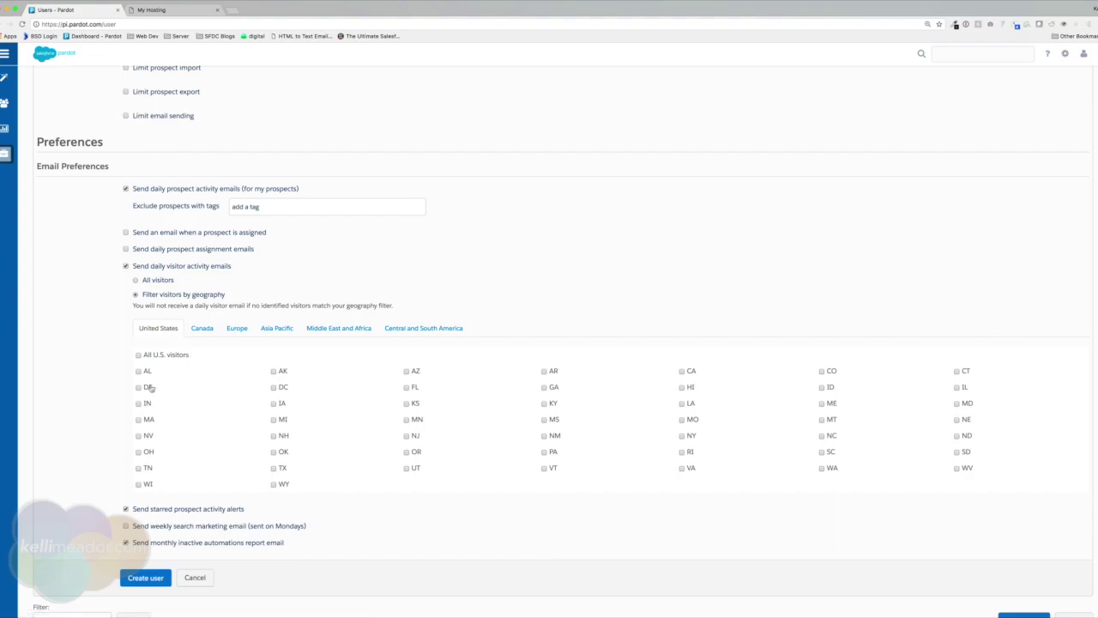
Include visitors from CA, NV, WA and OR.
left_click(682, 372)
left_click(138, 436)
left_click(821, 469)
left_click(407, 452)
Keep starred prospect alerts on and enable the weekly search marketing email sent on Mondays.
scroll(159, 438, "down", 2)
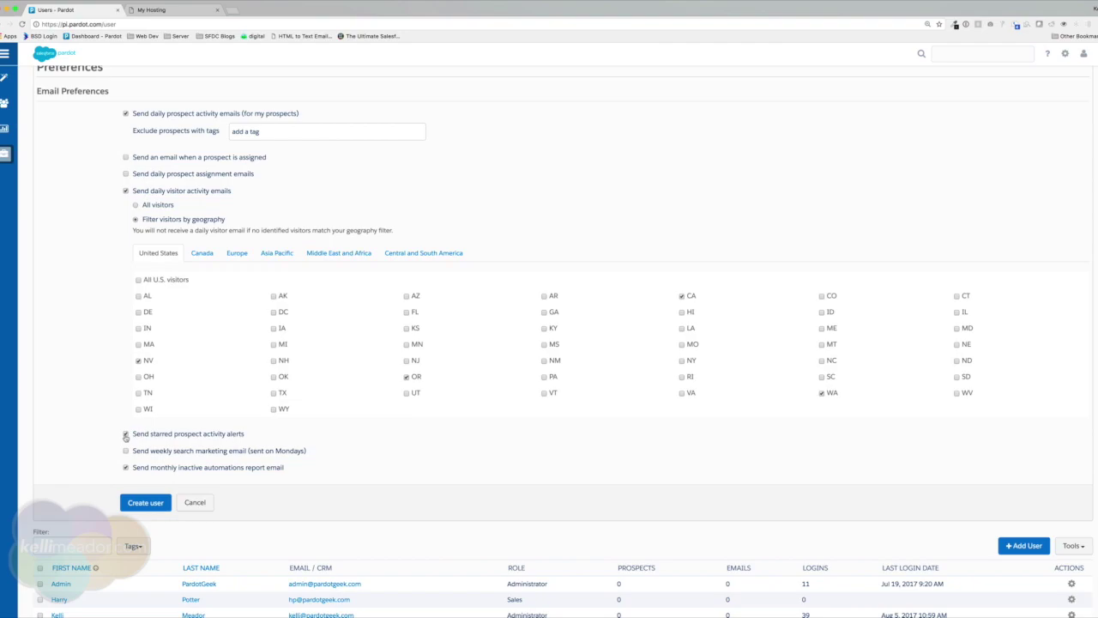
left_click(125, 436)
left_click(180, 455)
scroll(155, 471, "up", 2)
scroll(154, 471, "down", 3)
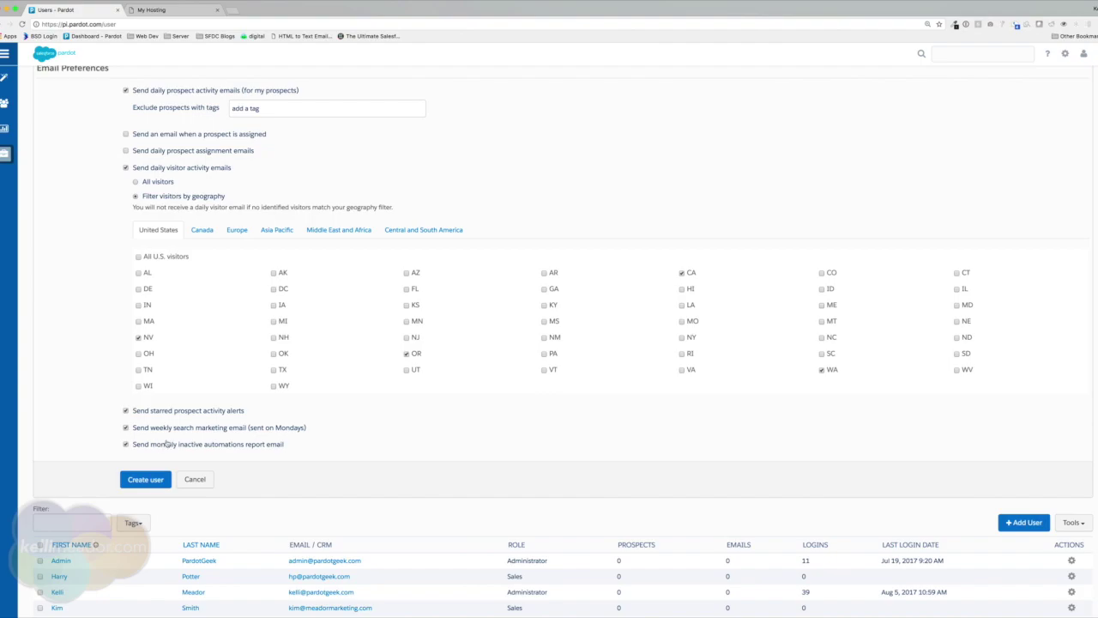
scroll(175, 444, "up", 1)
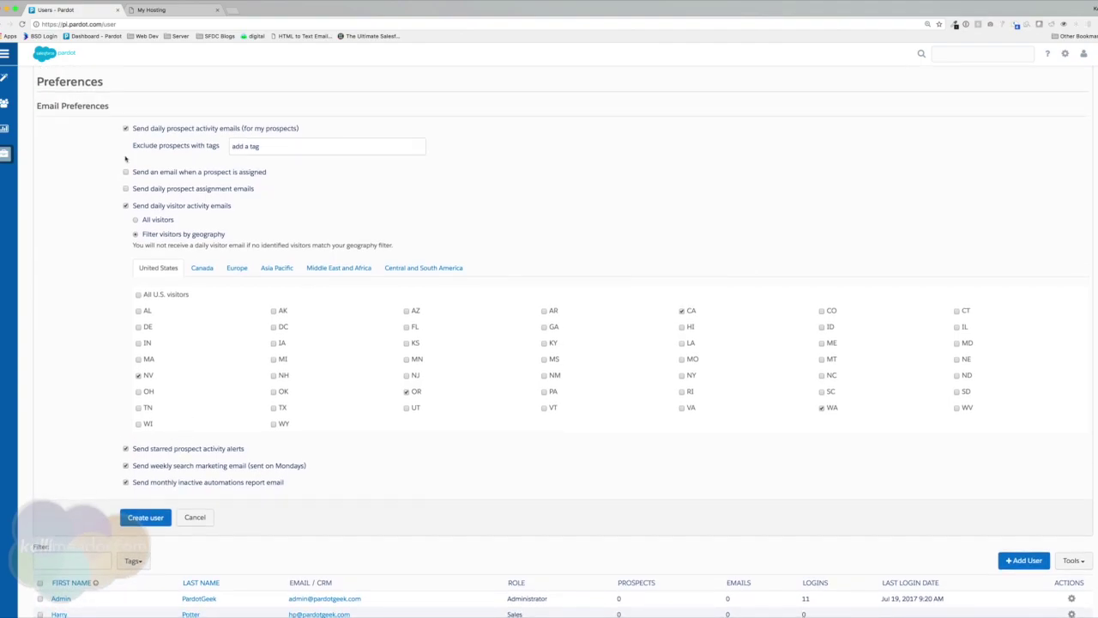
Untick daily prospect, daily visitor, starred alerts, weekly search and monthly inactive automations emails.
left_click(125, 128)
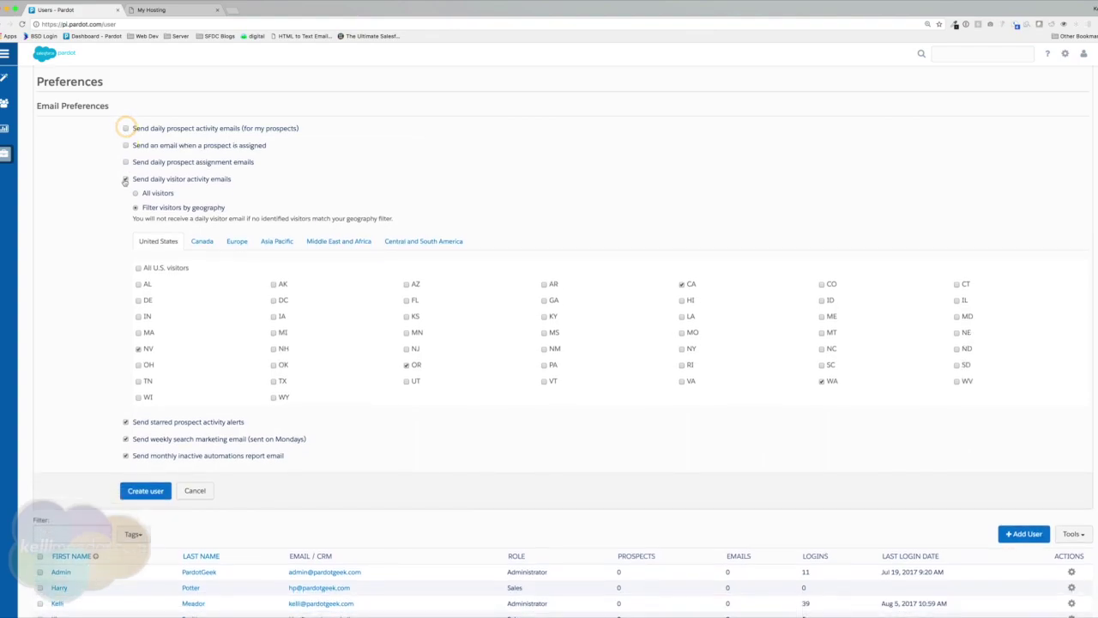
left_click(125, 178)
left_click(125, 196)
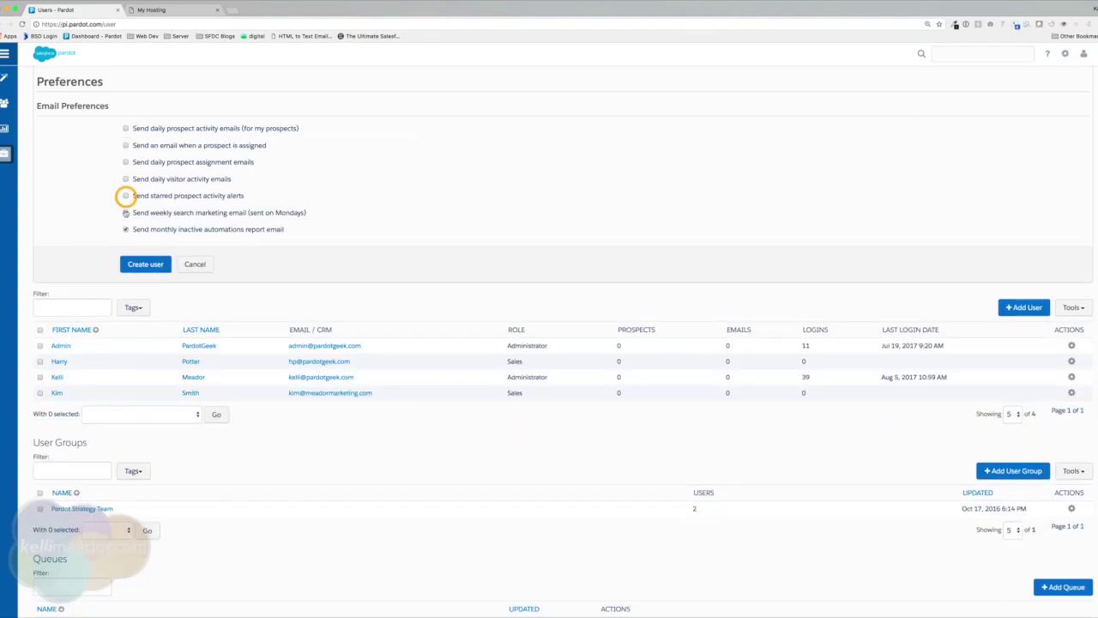
left_click(125, 212)
left_click(125, 229)
scroll(412, 235, "up", 1)
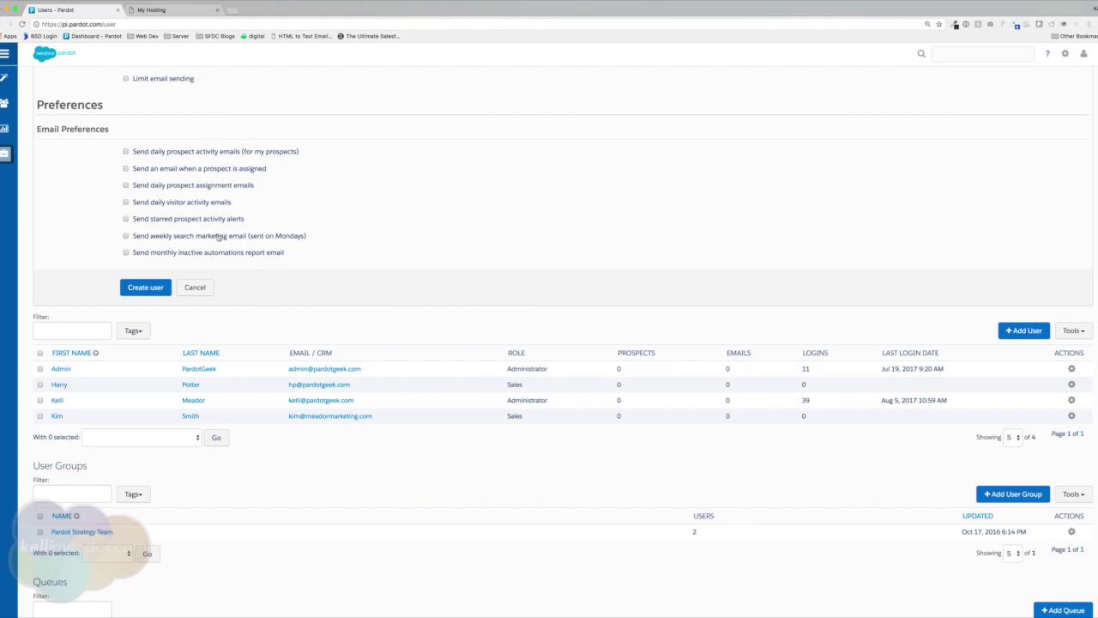
Select Marketing in the new user's Role dropdown and scroll to the Create user button.
scroll(295, 259, "up", 10)
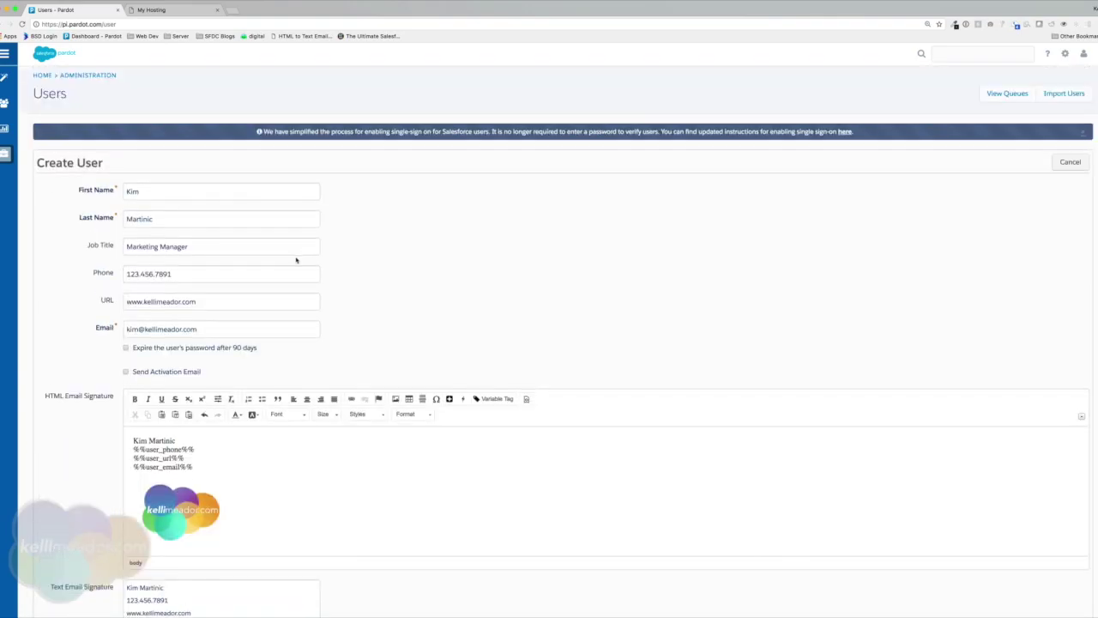
scroll(271, 206, "down", 1)
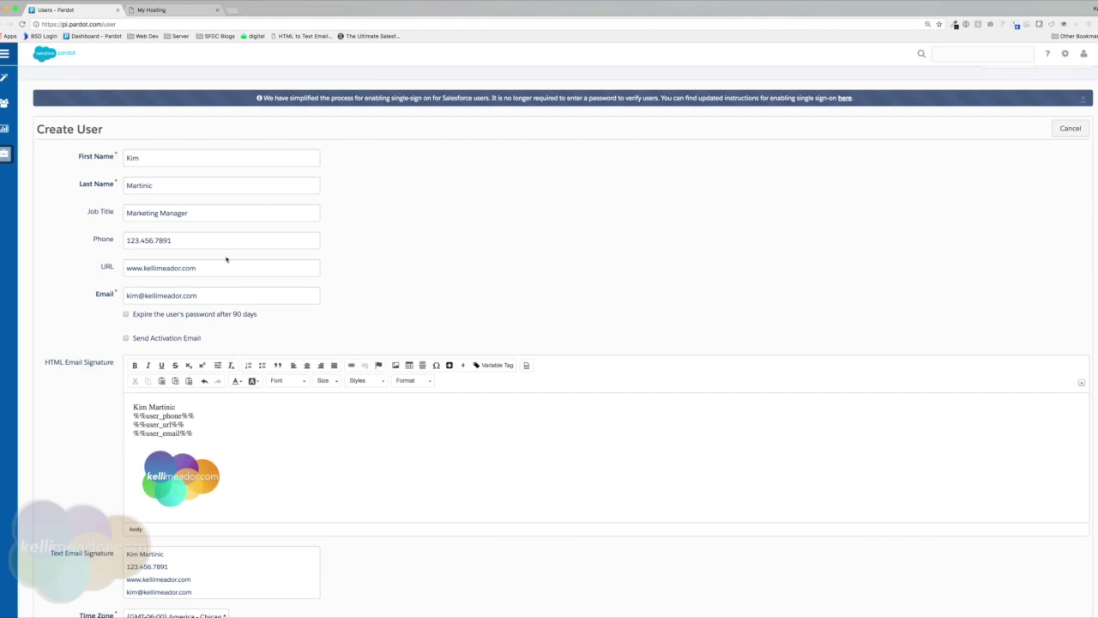
scroll(275, 341, "down", 3)
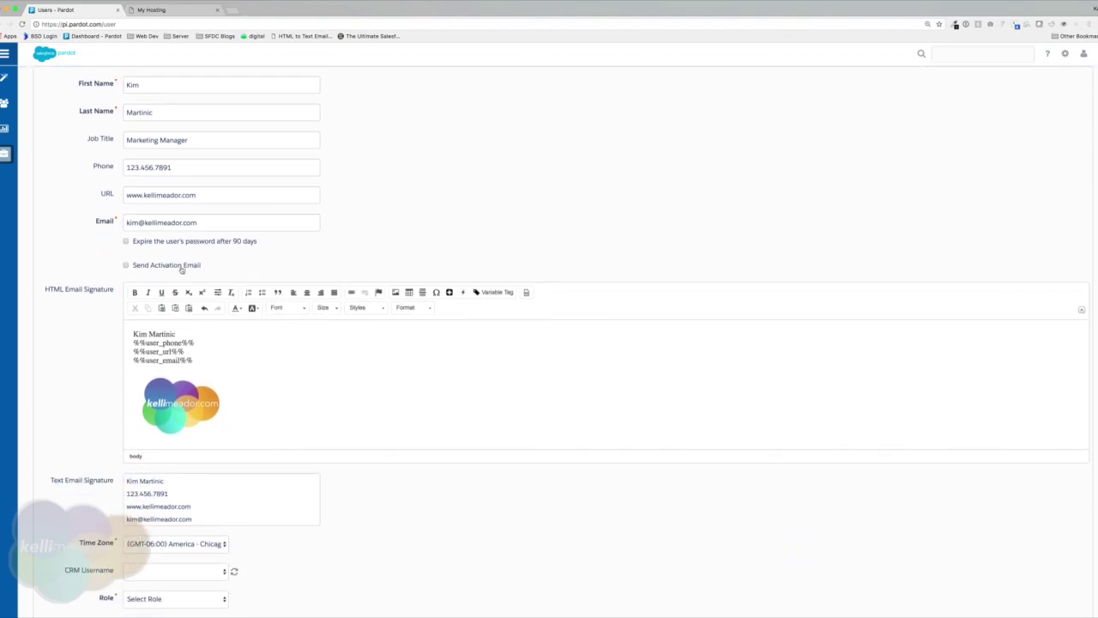
scroll(375, 401, "down", 3)
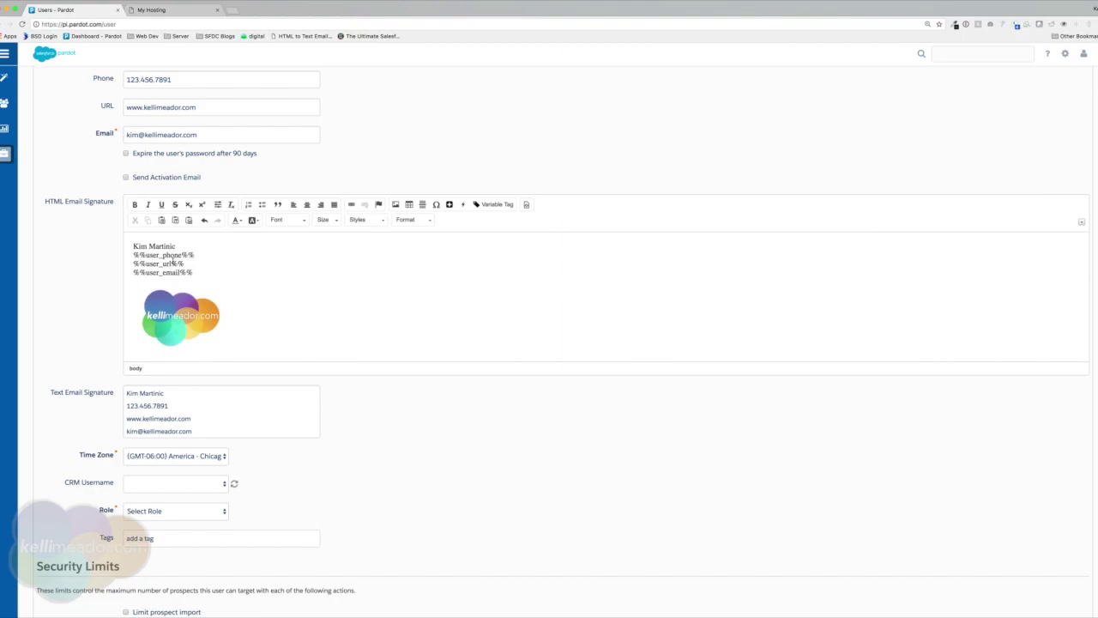
scroll(447, 368, "down", 3)
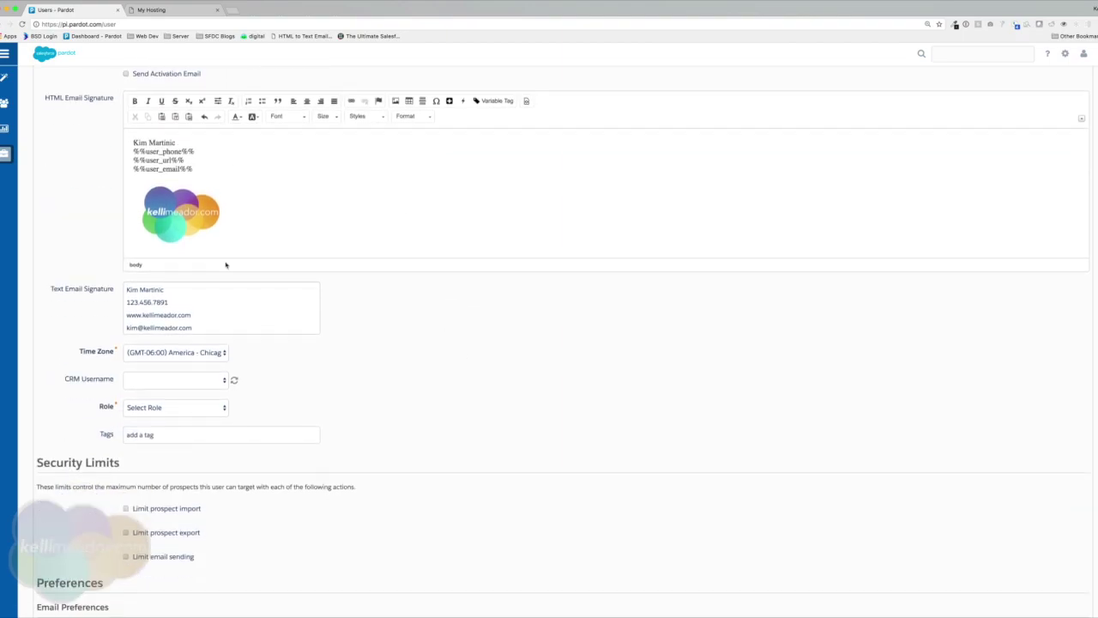
scroll(452, 369, "down", 4)
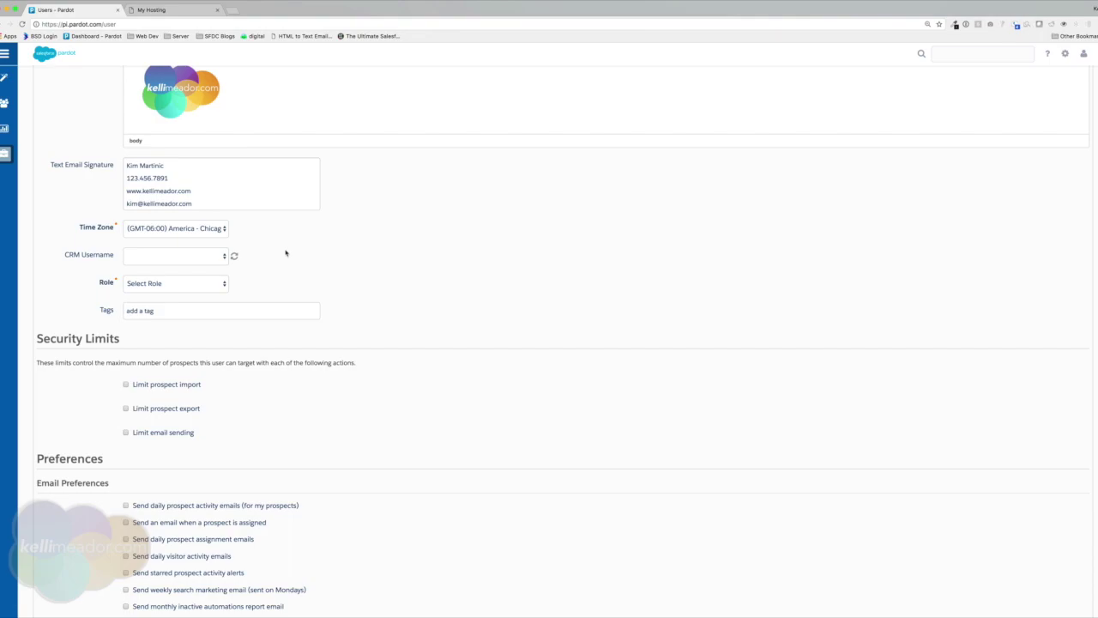
scroll(288, 251, "down", 2)
left_click(190, 235)
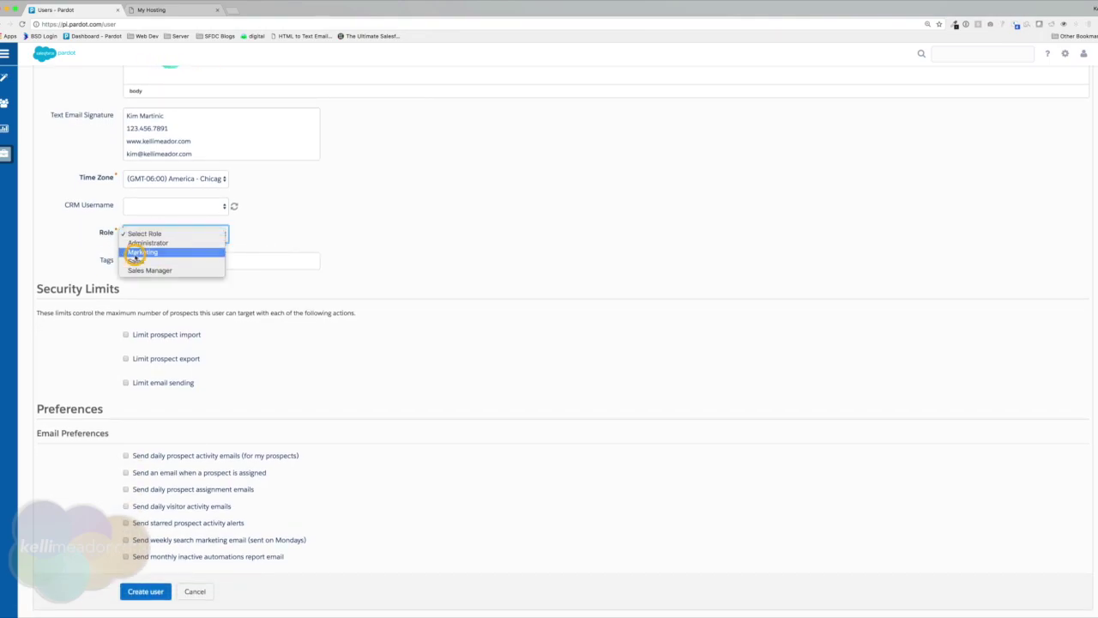
left_click(136, 253)
scroll(369, 320, "down", 4)
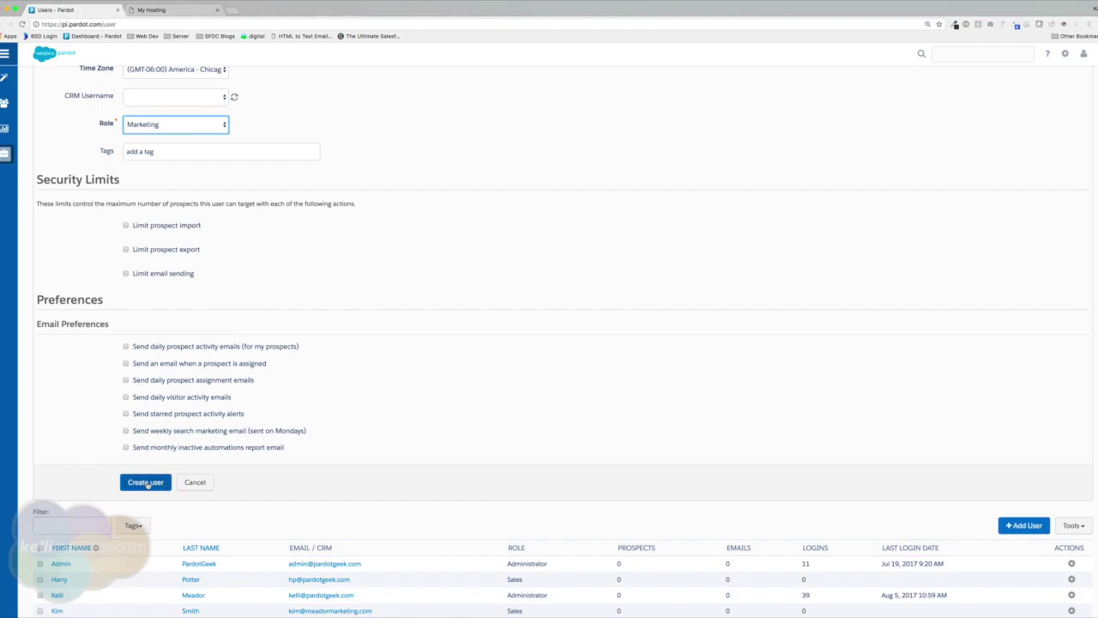
Create the Marketing user, review the CRM username and activation warnings, and go back to Users.
left_click(146, 482)
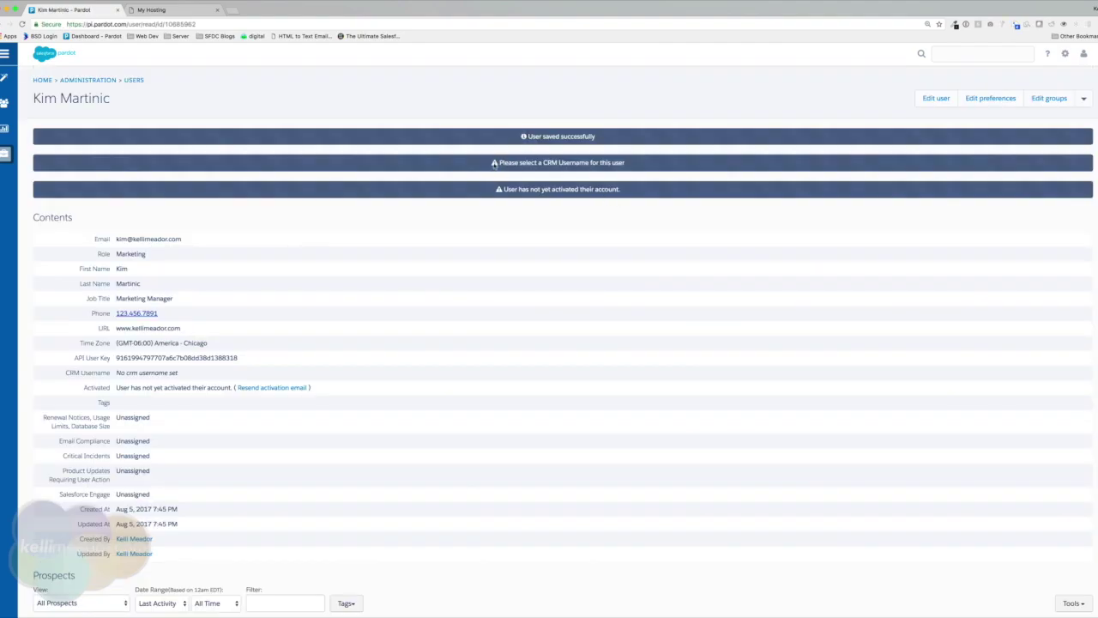
left_click_drag(497, 163, 640, 162)
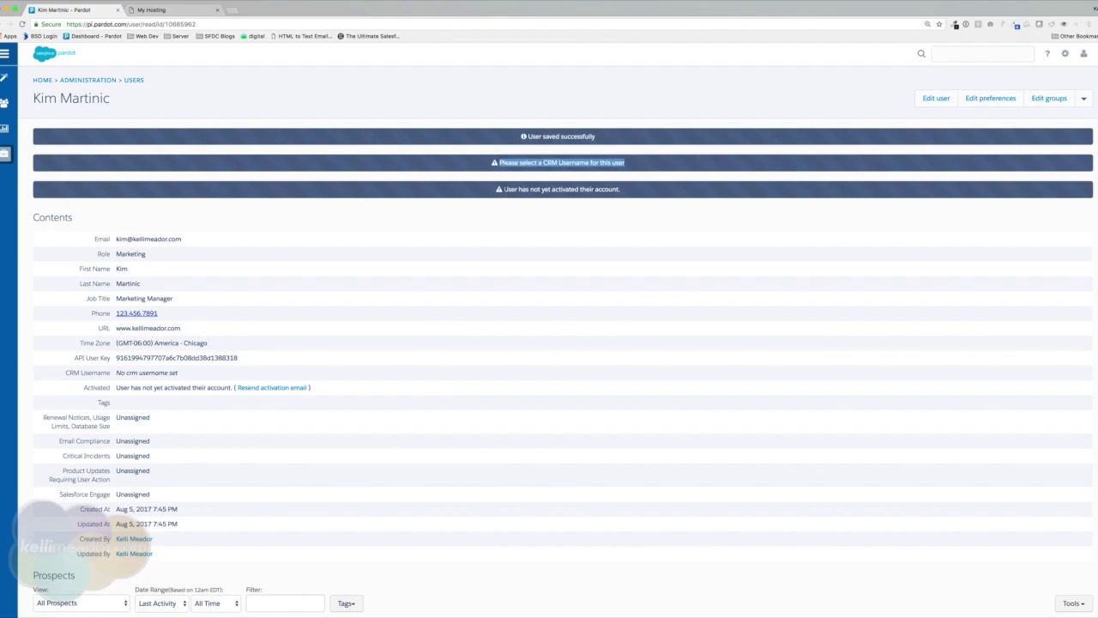
left_click_drag(503, 189, 661, 192)
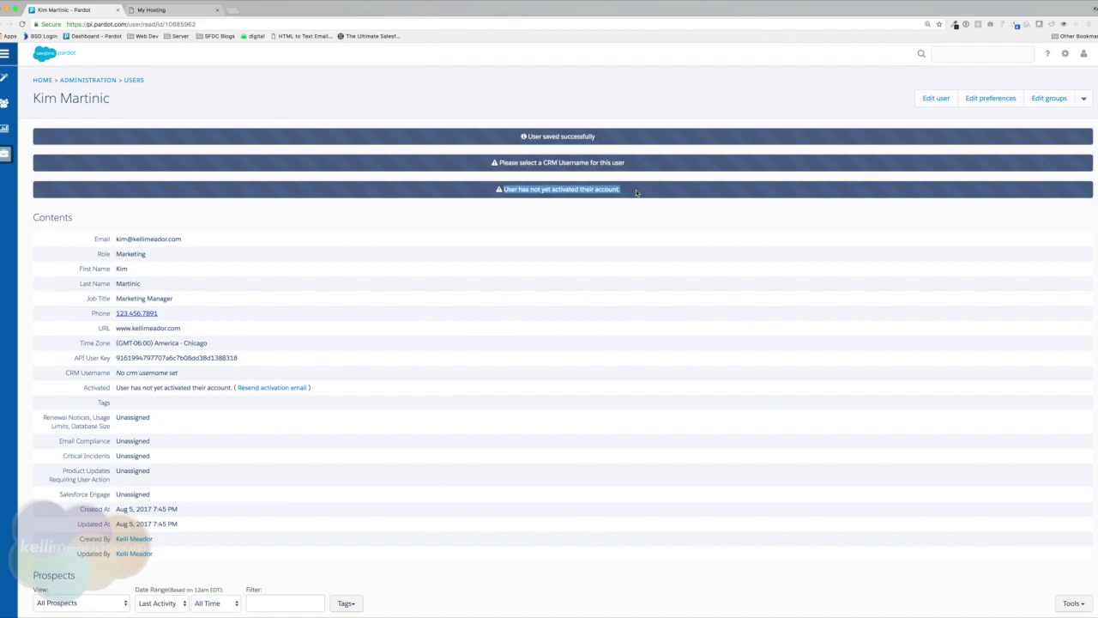
scroll(635, 192, "down", 5)
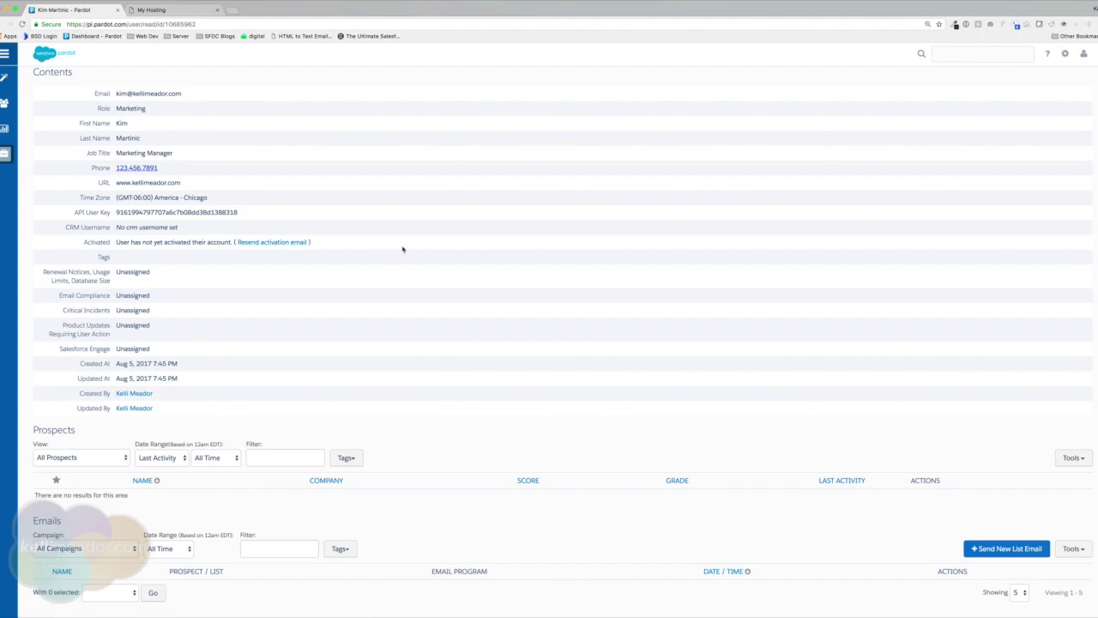
key("alt+Left")
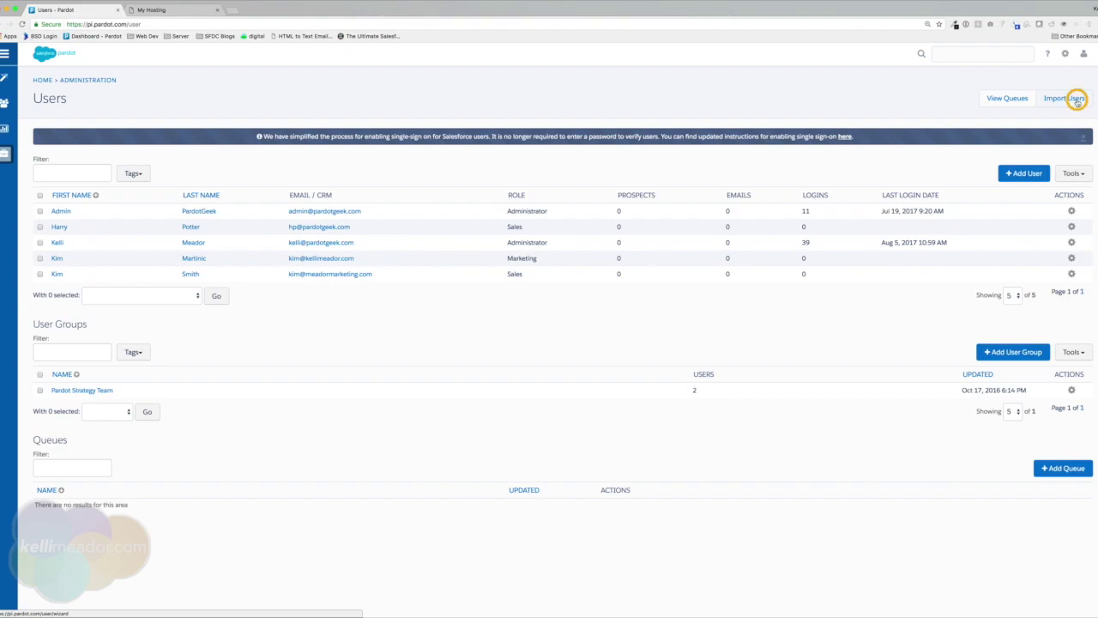
Open Import Users and check the Email address, First name and Role accepted columns.
left_click(1077, 101)
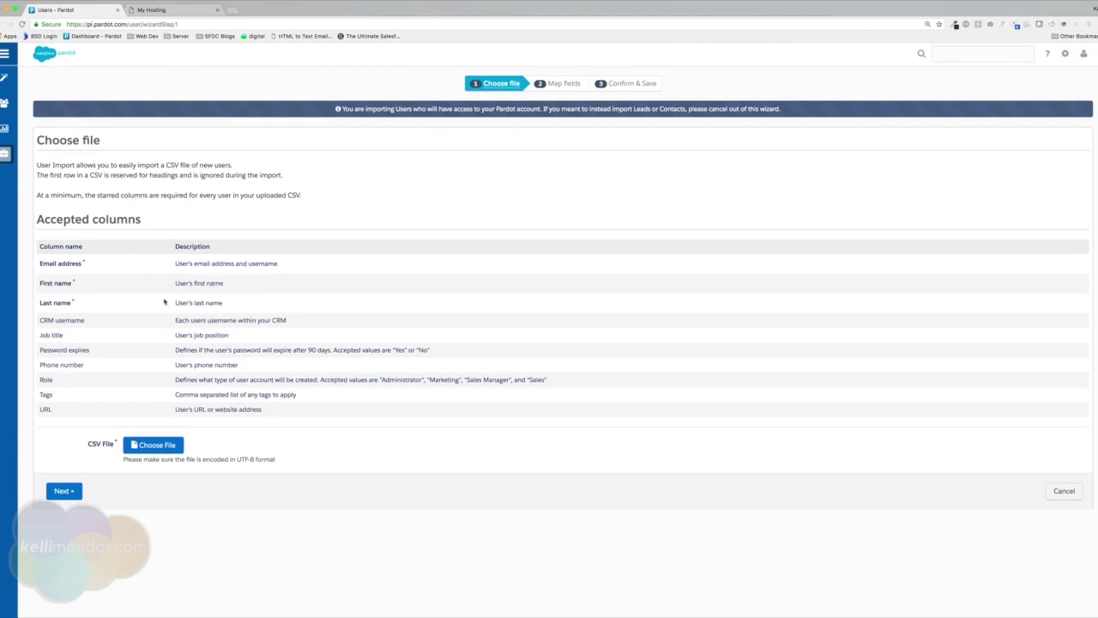
left_click_drag(40, 263, 98, 263)
left_click_drag(40, 283, 88, 304)
left_click_drag(39, 380, 70, 380)
From Admin's Users page, create a user group named 'West Coast Sales Reps'.
mouse_move(5, 156)
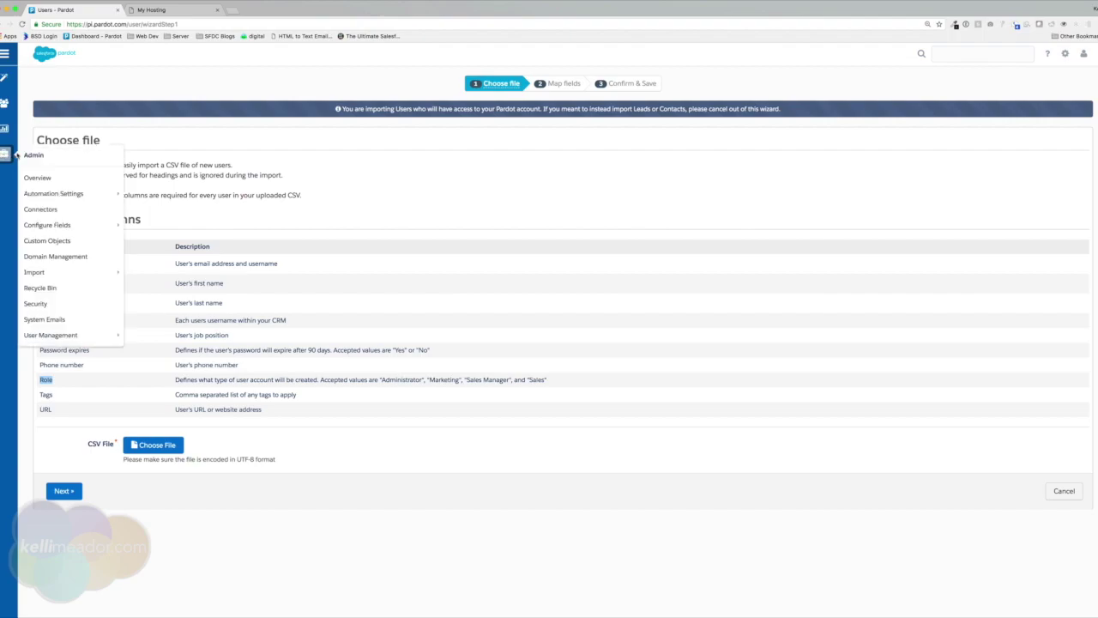
mouse_move(66, 336)
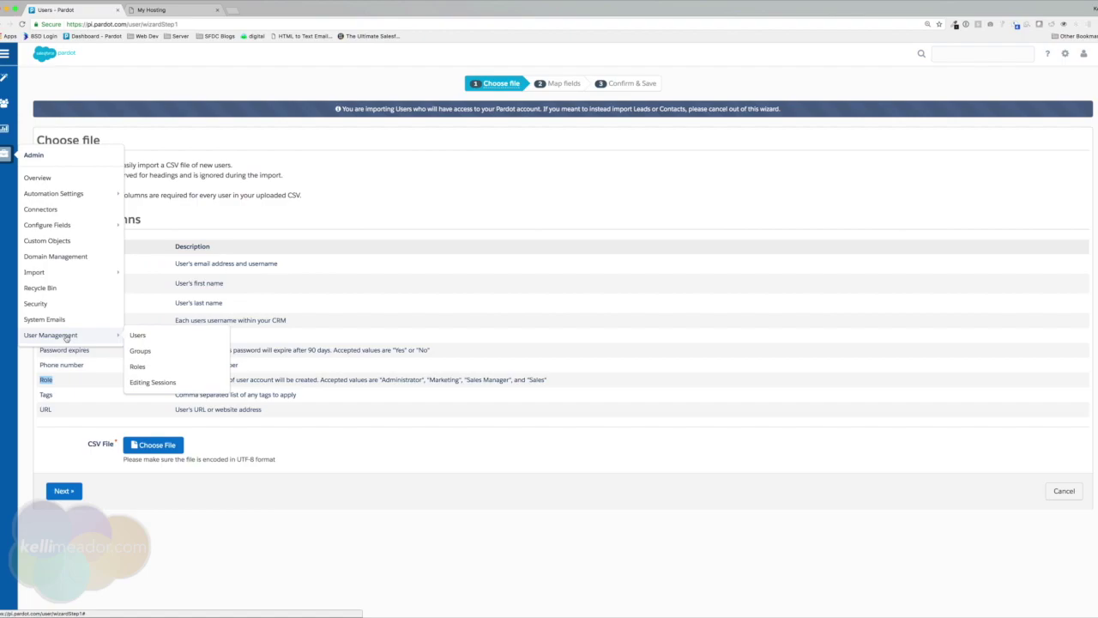
left_click(151, 338)
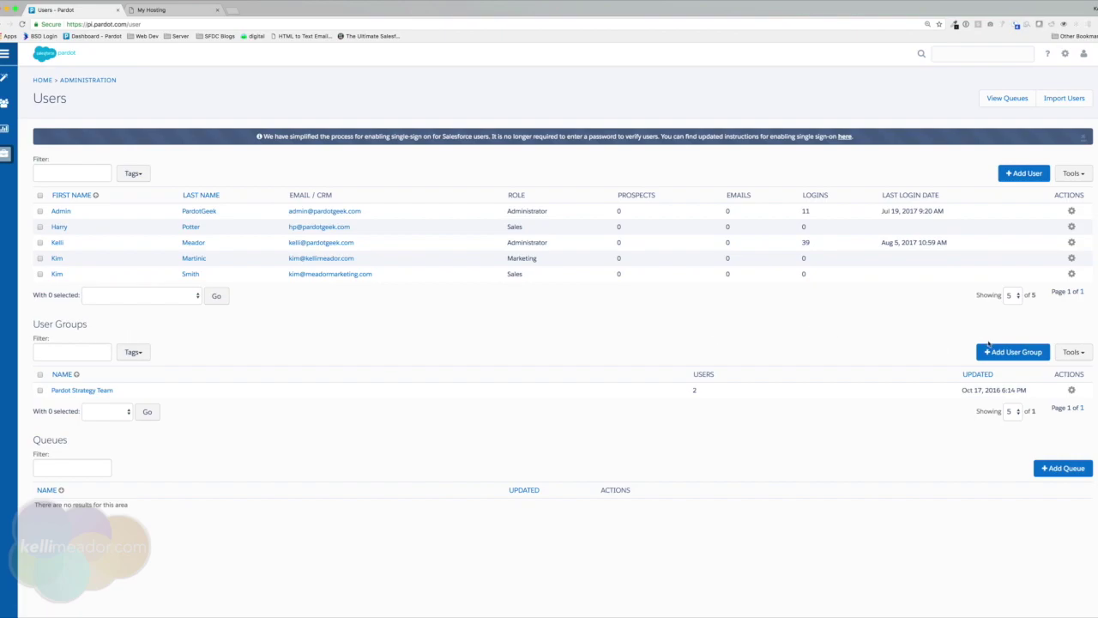
left_click(999, 347)
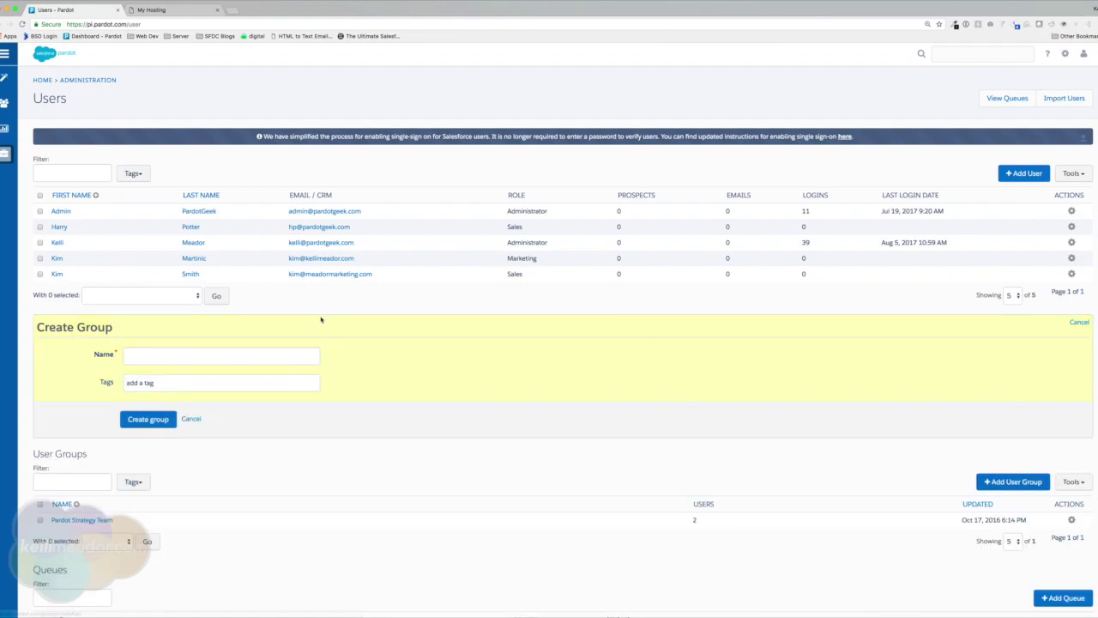
left_click(201, 360)
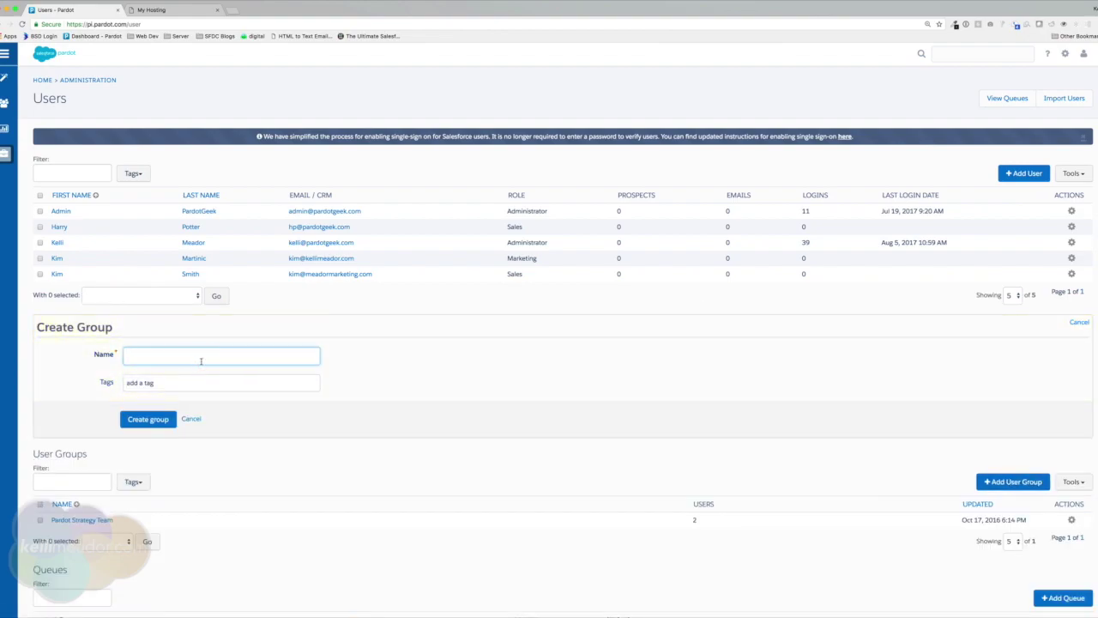
type("West Coast Sales Reps")
left_click(147, 419)
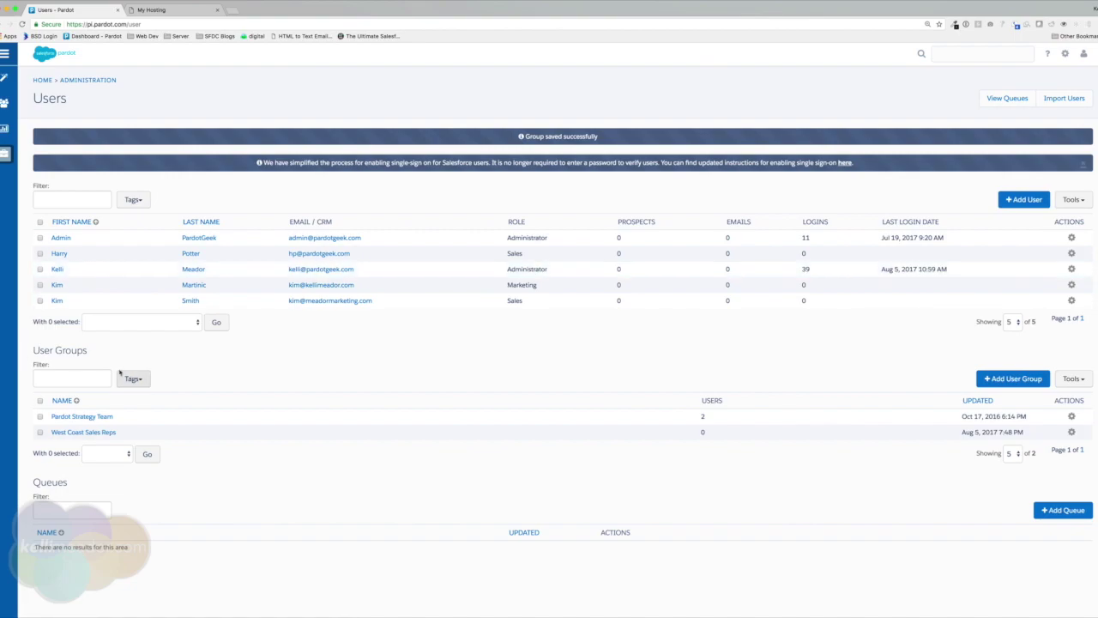
Select three users and bulk-add them to the West Coast Sales Reps group, confirming the count of 3.
left_click(40, 301)
left_click(40, 284)
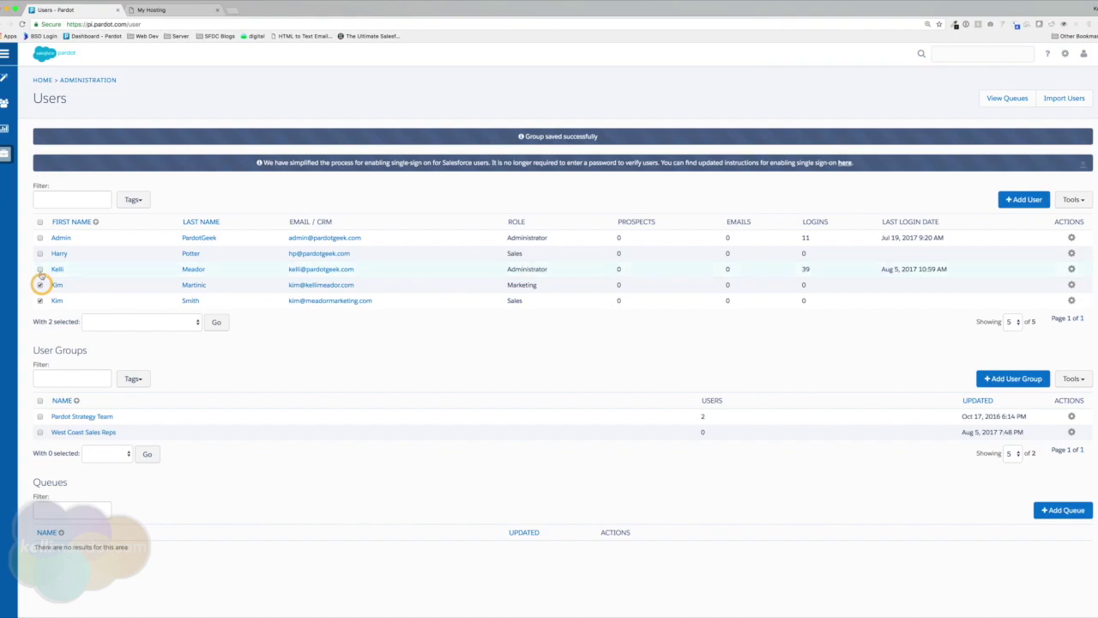
left_click(40, 268)
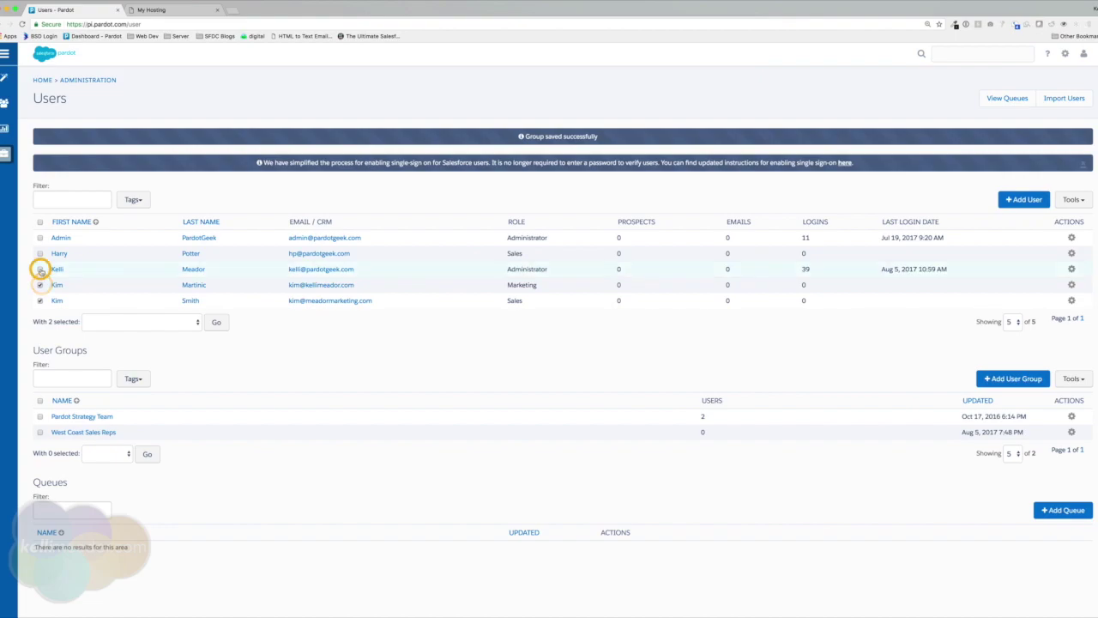
left_click(137, 322)
left_click(142, 342)
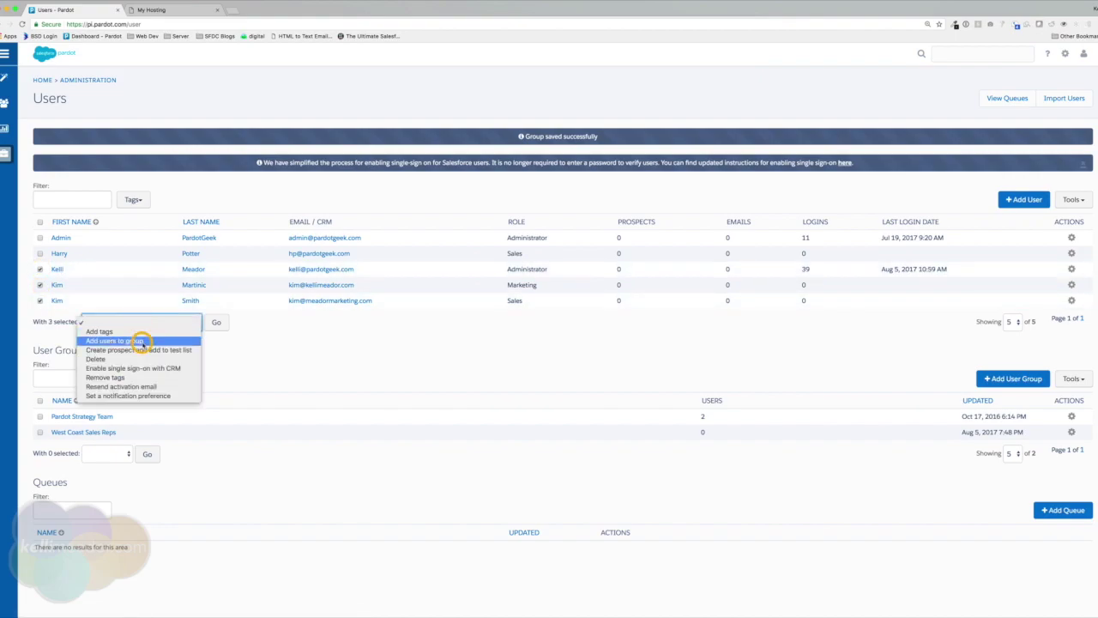
left_click(282, 324)
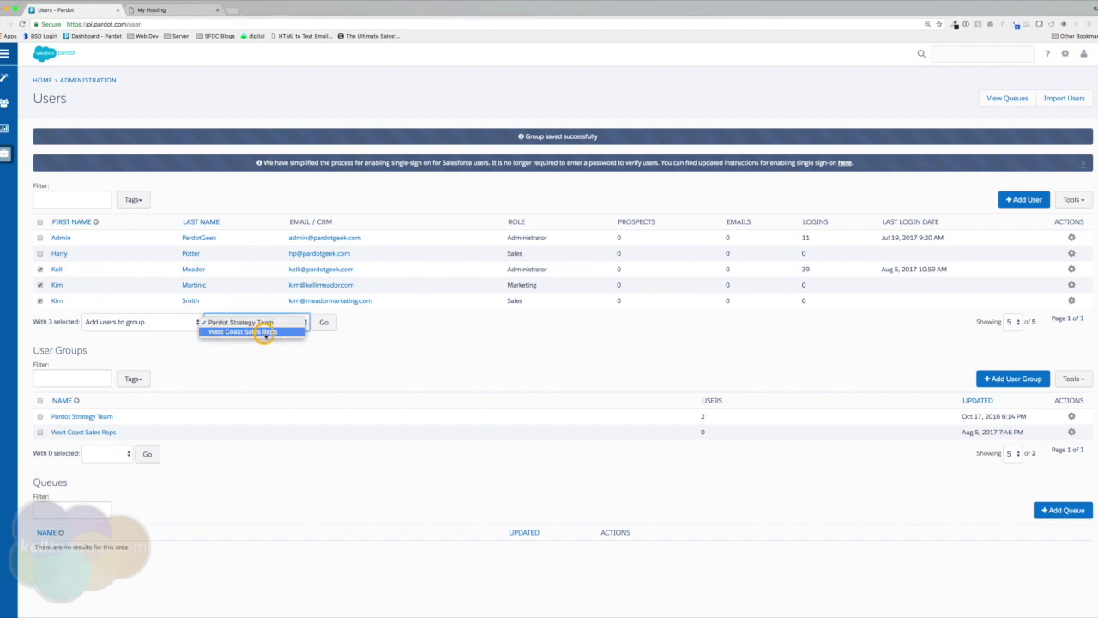
left_click(265, 333)
left_click(322, 322)
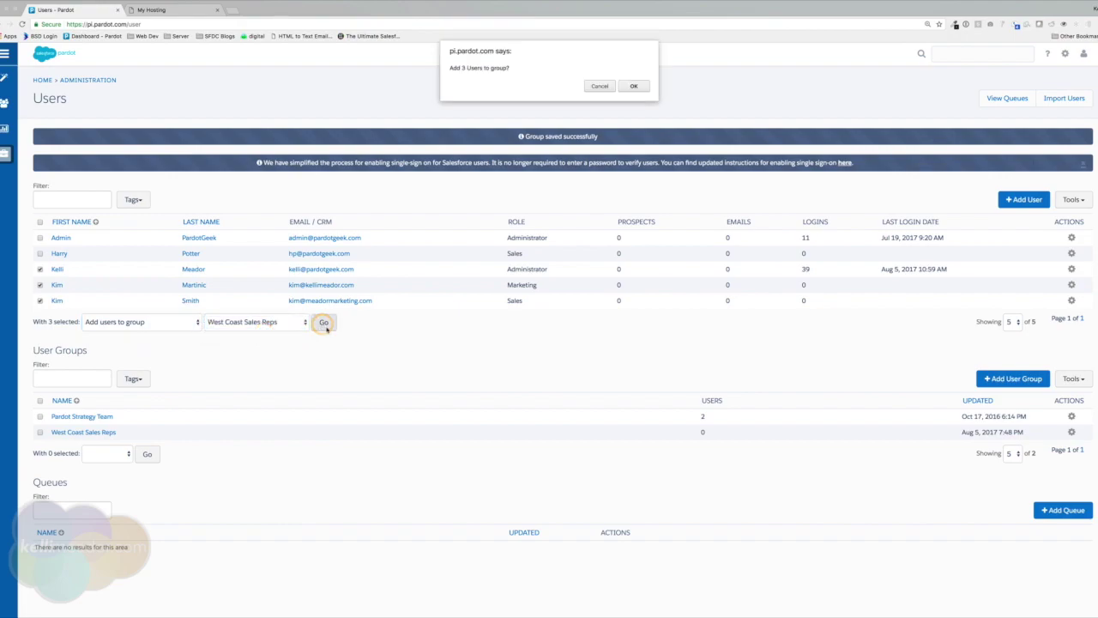
left_click(637, 85)
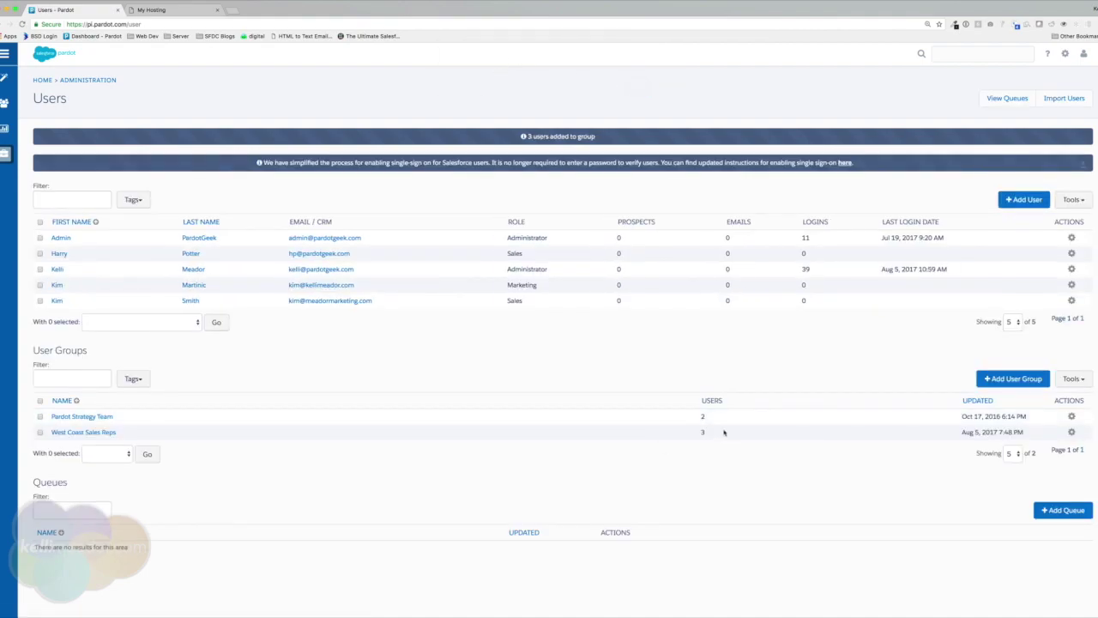
left_click_drag(700, 431, 717, 433)
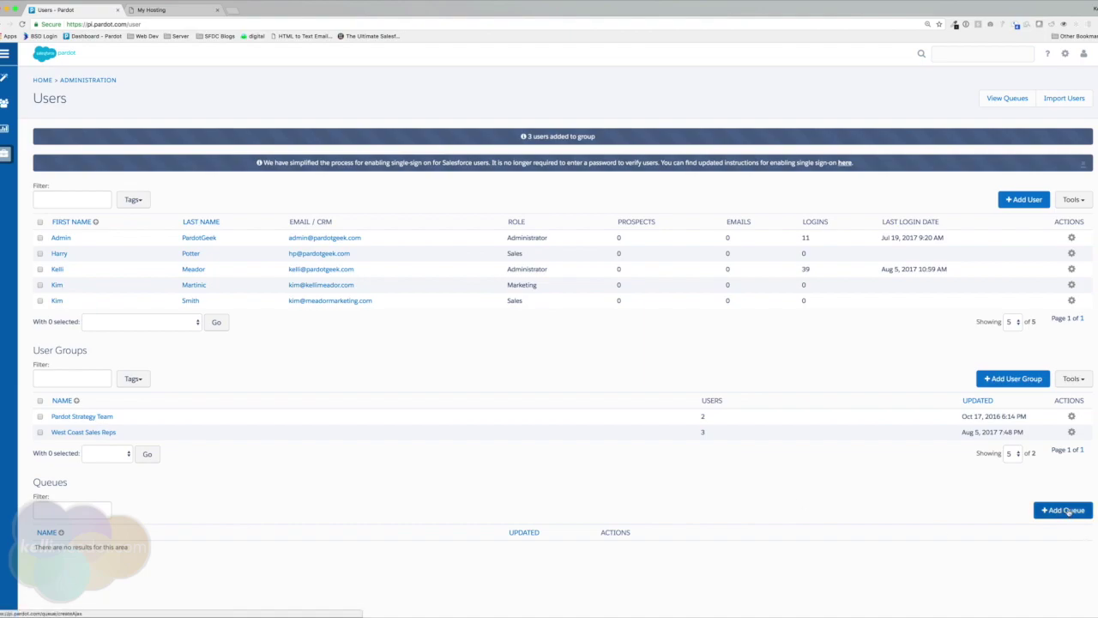
Create a queue from the refreshed Salesforce queue named Pardot.
left_click(1068, 510)
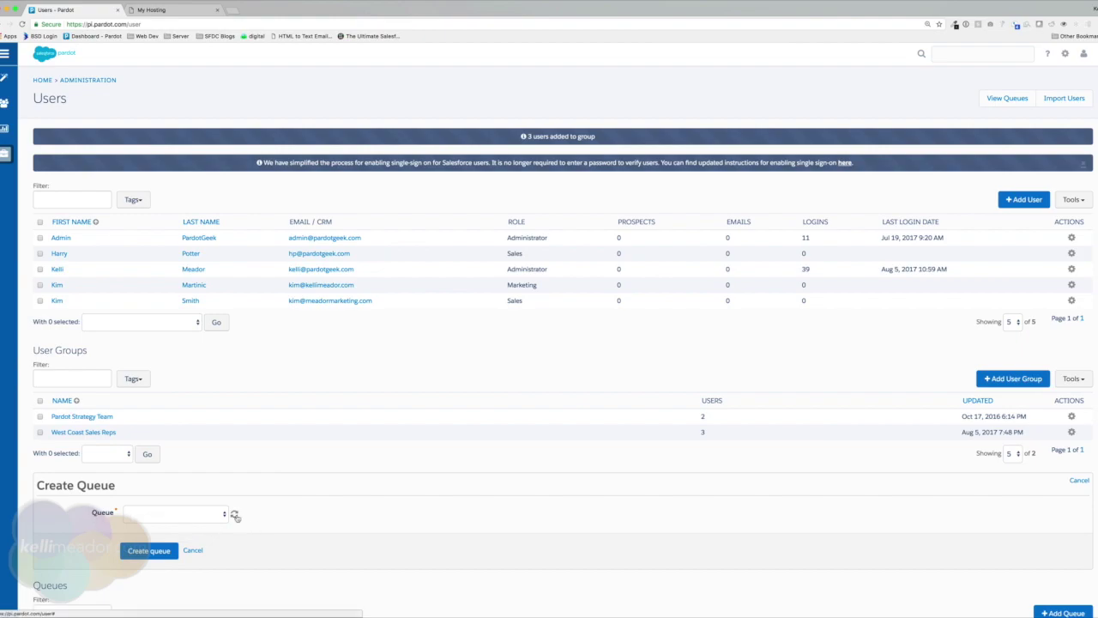
left_click(235, 515)
left_click(218, 515)
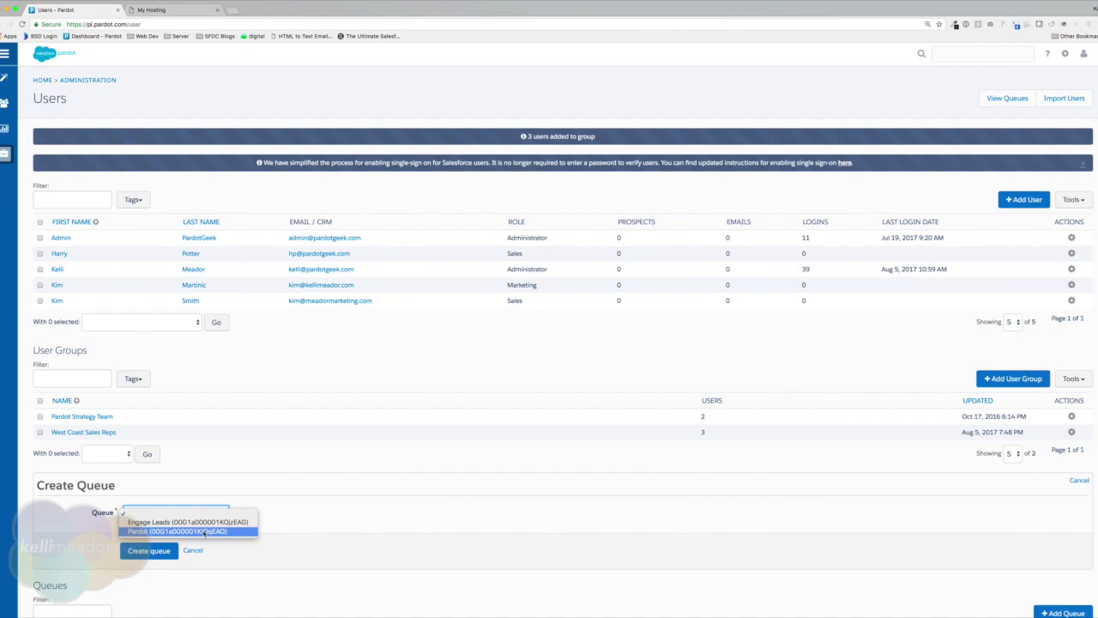
left_click(206, 531)
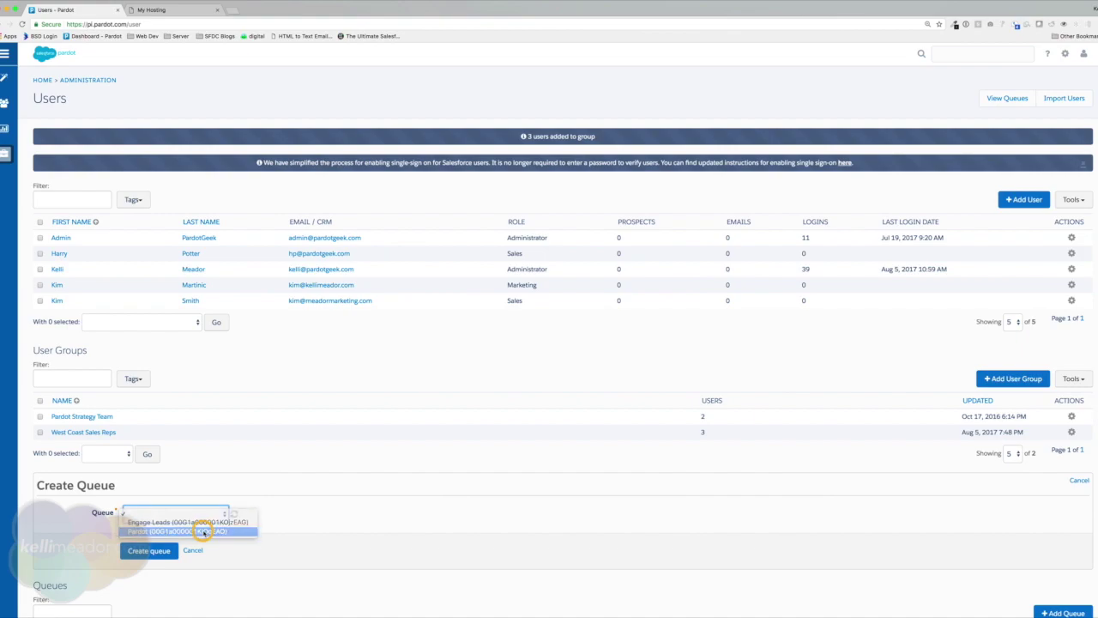
left_click(148, 550)
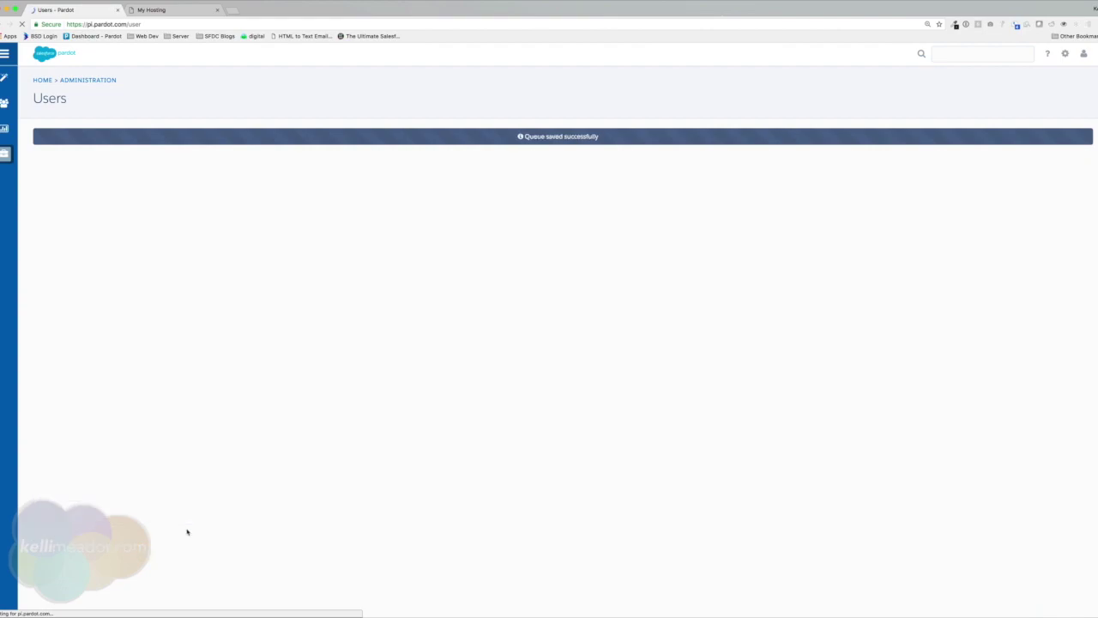